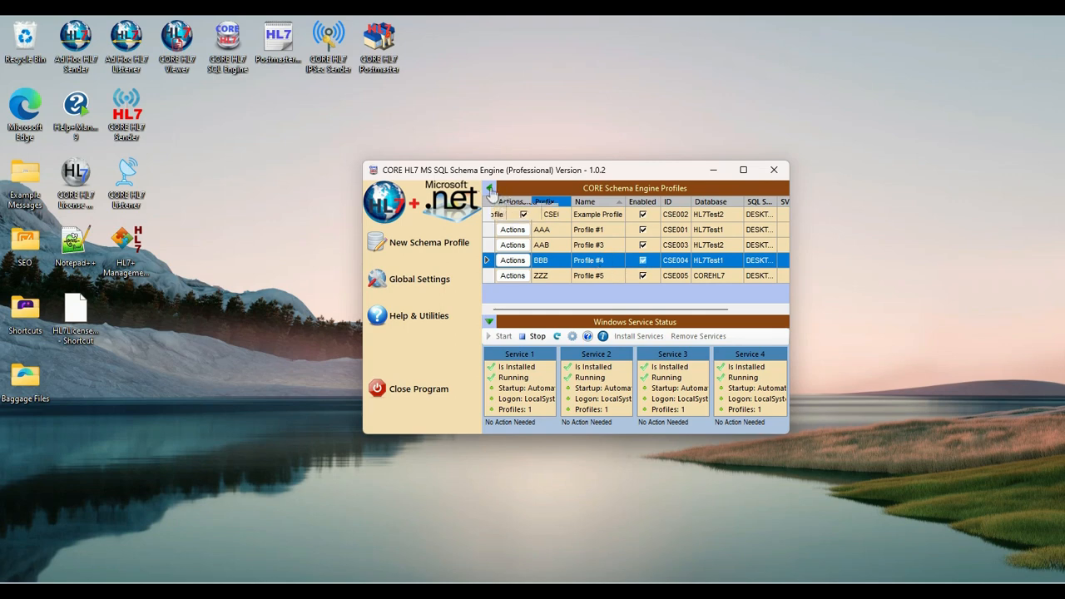
- Collapse the side menu and open schema Profile #4 for editing
{"action": "left_click", "coordinate": [490, 190]}
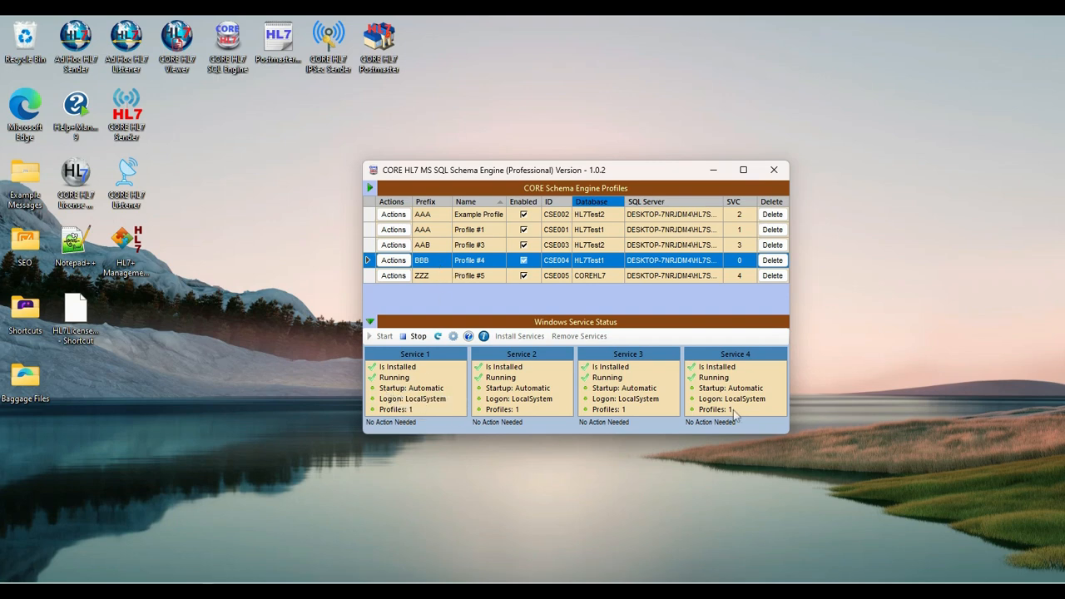
{"action": "left_click", "coordinate": [420, 264]}
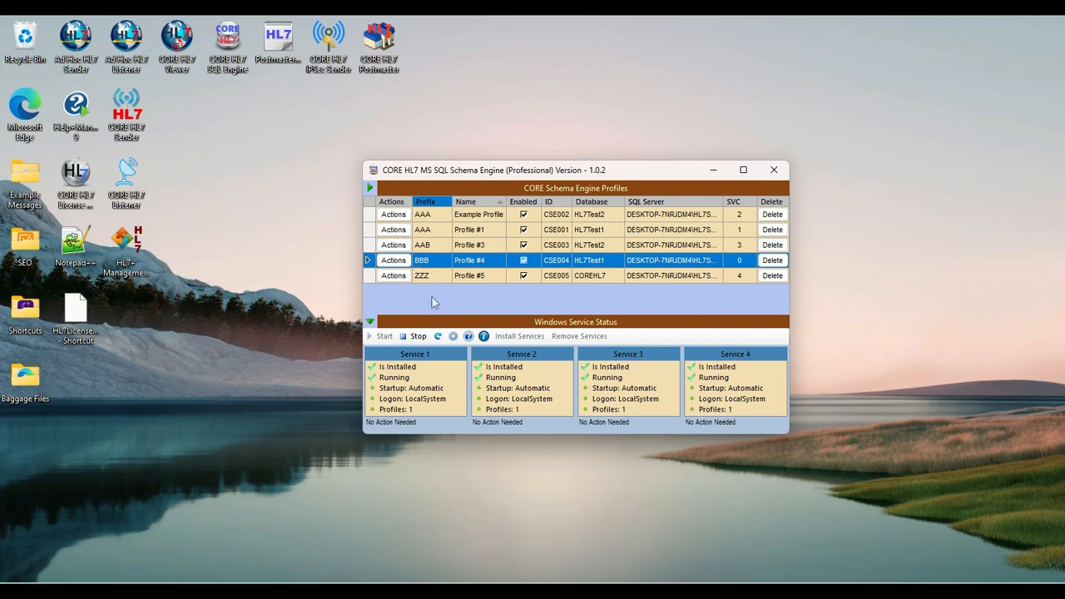
{"action": "left_click", "coordinate": [391, 262]}
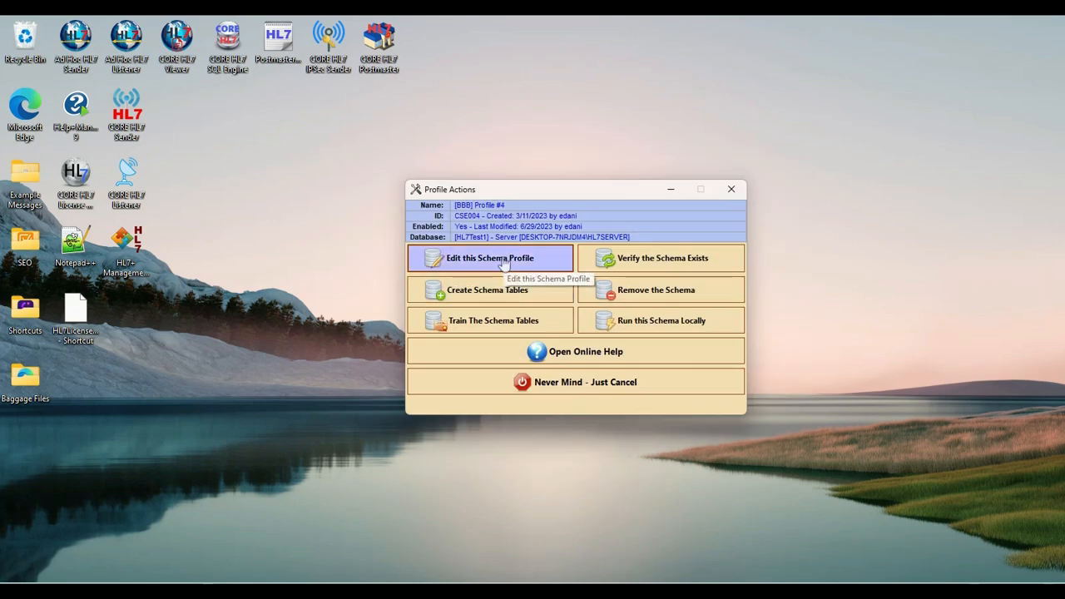
{"action": "left_click", "coordinate": [504, 263]}
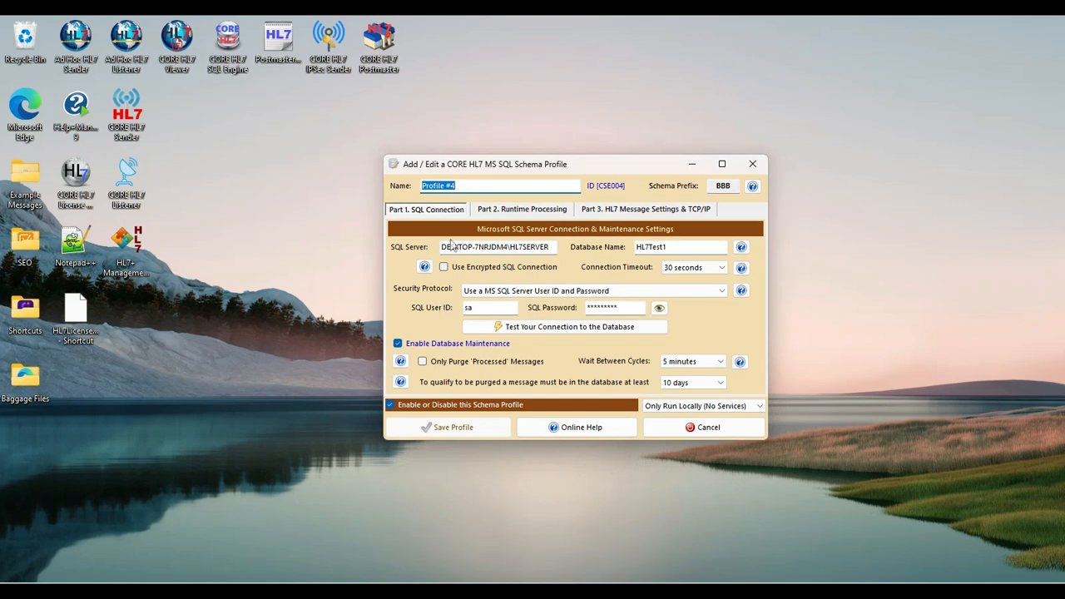
- Enable receiving HL7 messages over TCP/IP on port 11250, restart the listener if idle, and save the profile
{"action": "left_click", "coordinate": [611, 215]}
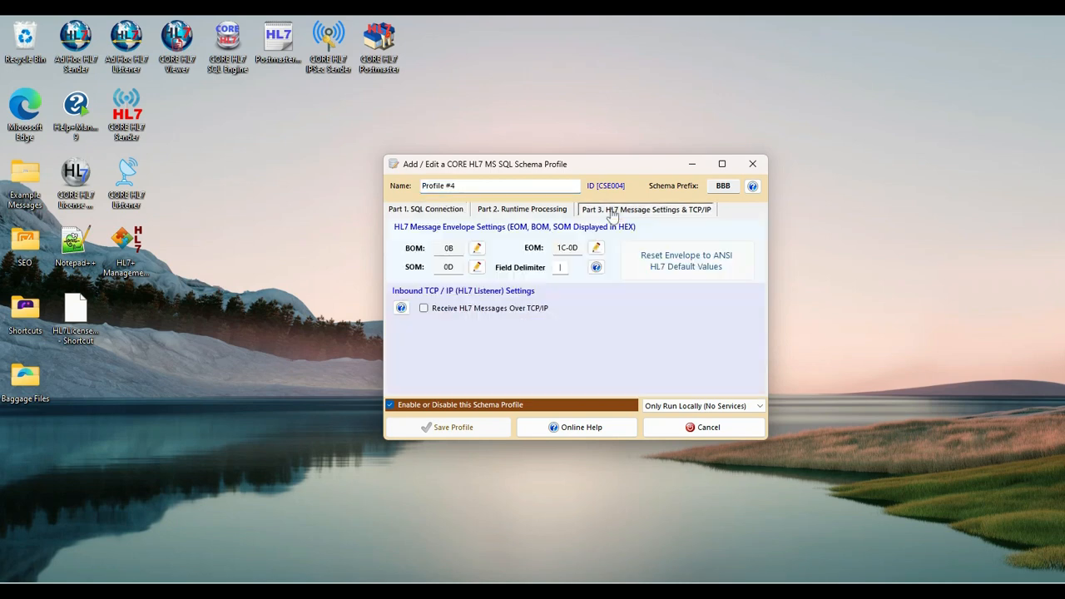
{"action": "left_click", "coordinate": [423, 308]}
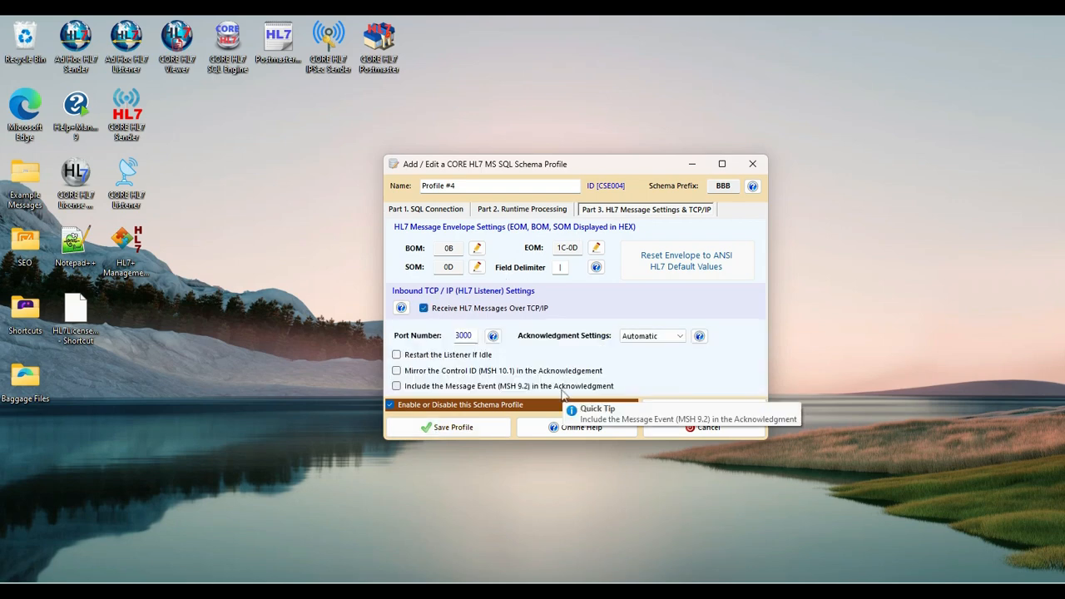
{"action": "double_click", "coordinate": [463, 335]}
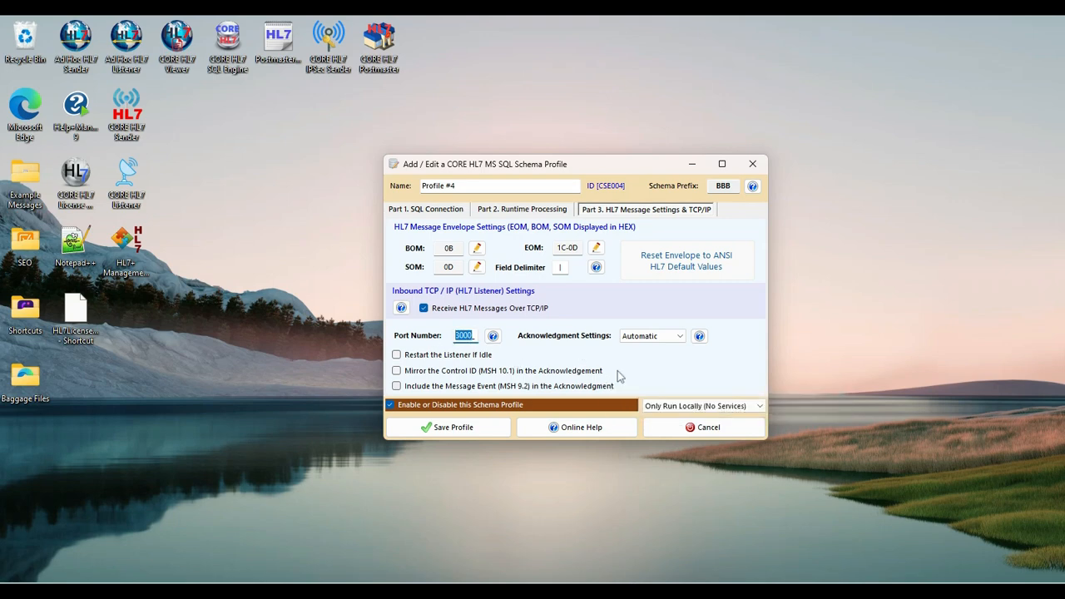
{"action": "type", "text": "11250"}
{"action": "left_click", "coordinate": [397, 355]}
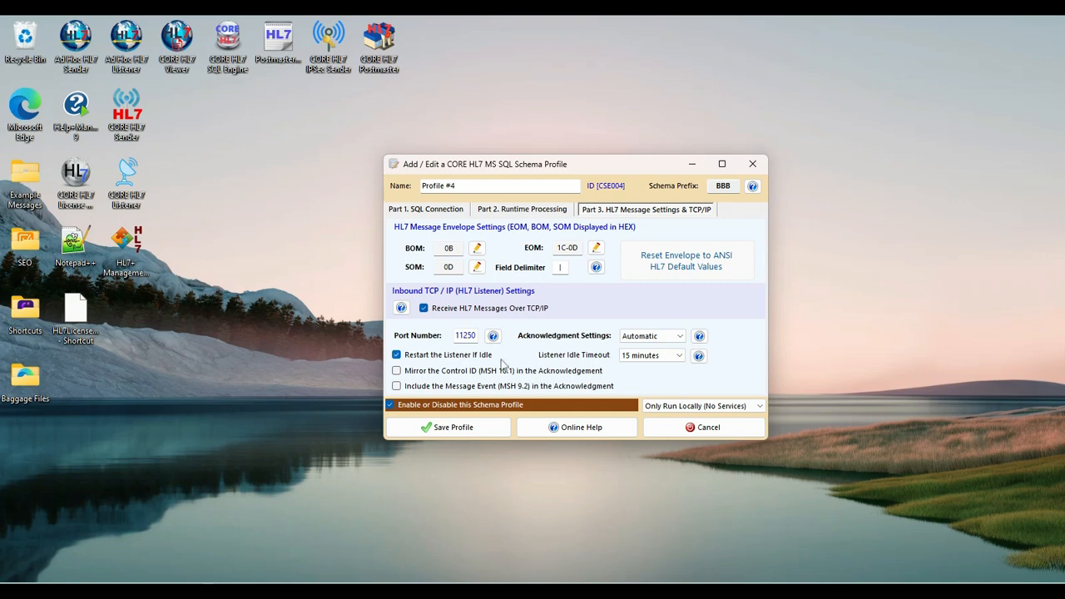
{"action": "left_click", "coordinate": [467, 428]}
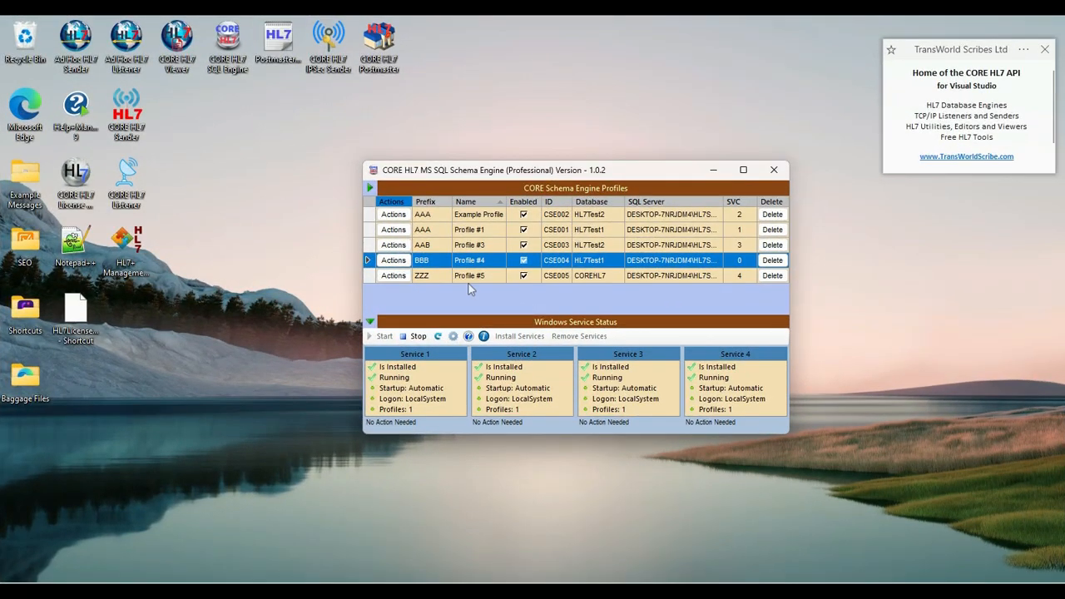
- Open Profile #4's schema for local execution and start running it
{"action": "left_click", "coordinate": [398, 262]}
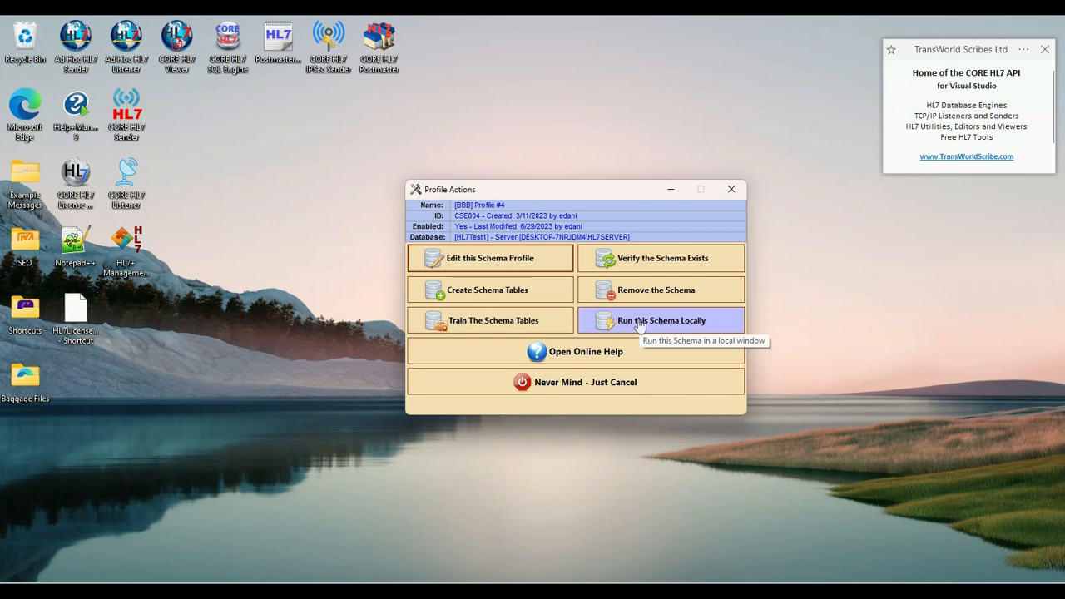
{"action": "left_click", "coordinate": [637, 321]}
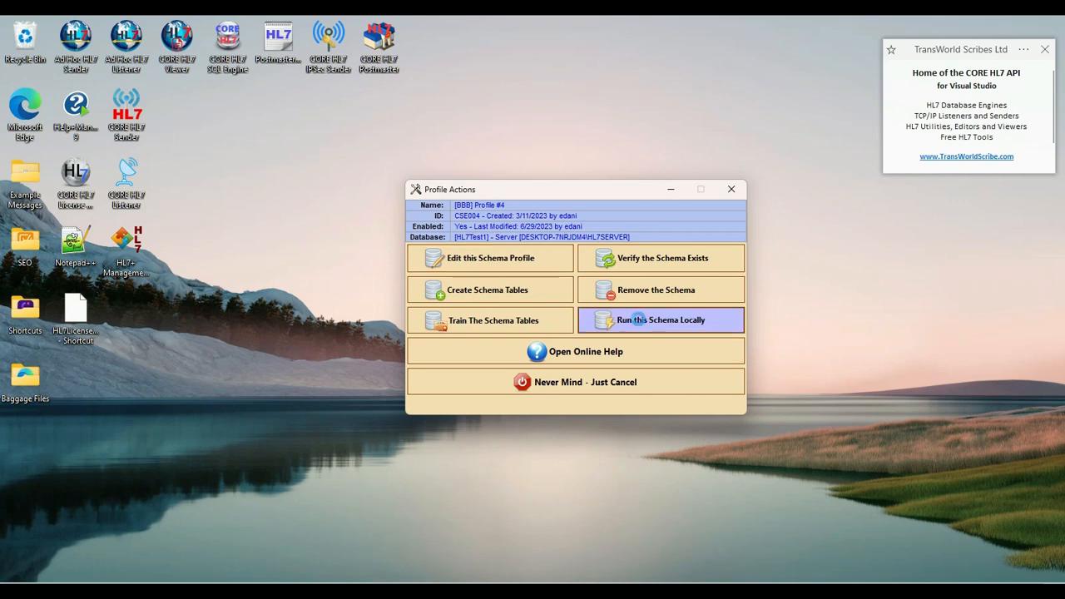
{"action": "left_click", "coordinate": [637, 319]}
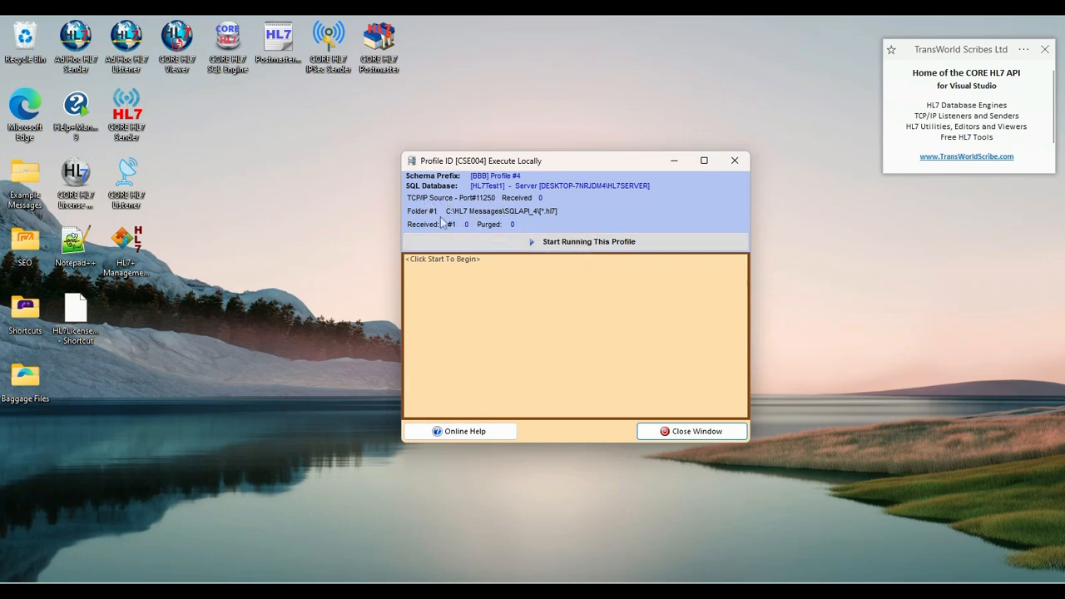
{"action": "left_click", "coordinate": [569, 248]}
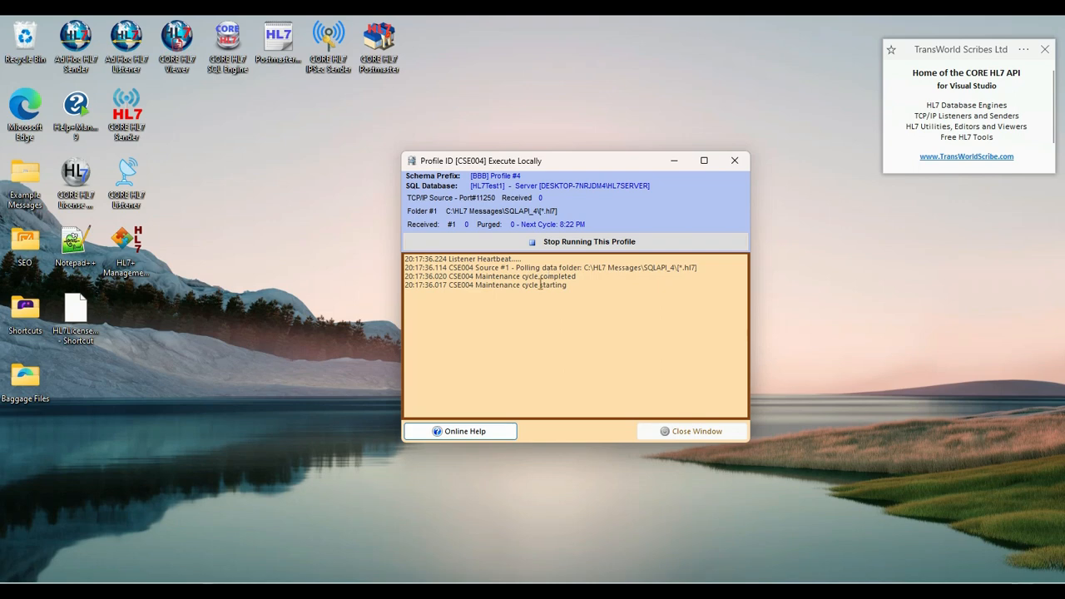
- Launch the Ad Hoc HL7 Sender, set its window beside the running profile, and test the connection to the local listener
{"action": "double_click", "coordinate": [82, 43]}
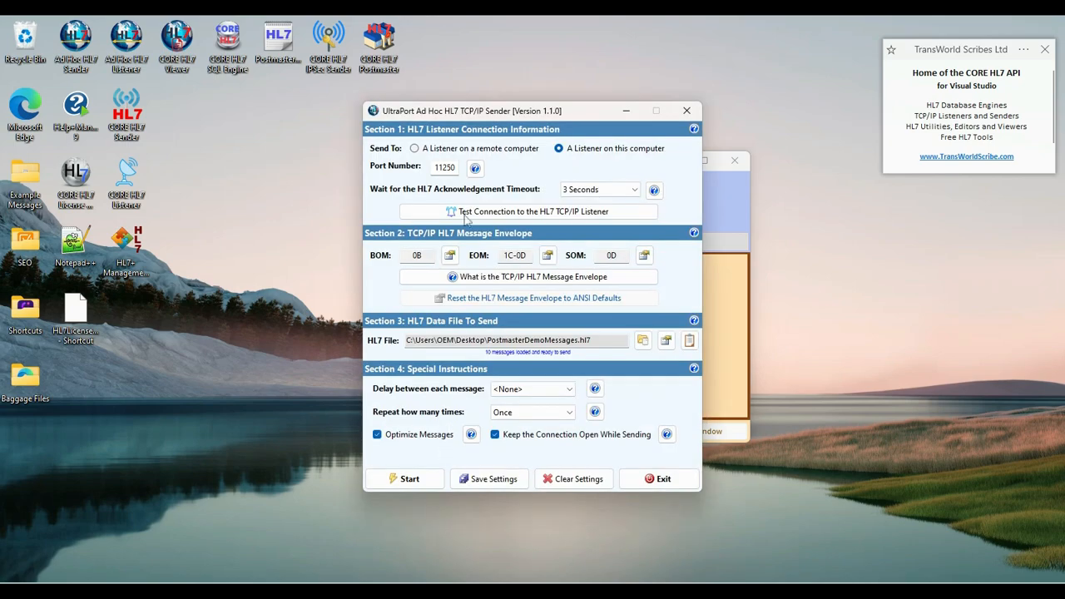
{"action": "left_click_drag", "start_coordinate": [482, 120], "coordinate": [164, 140]}
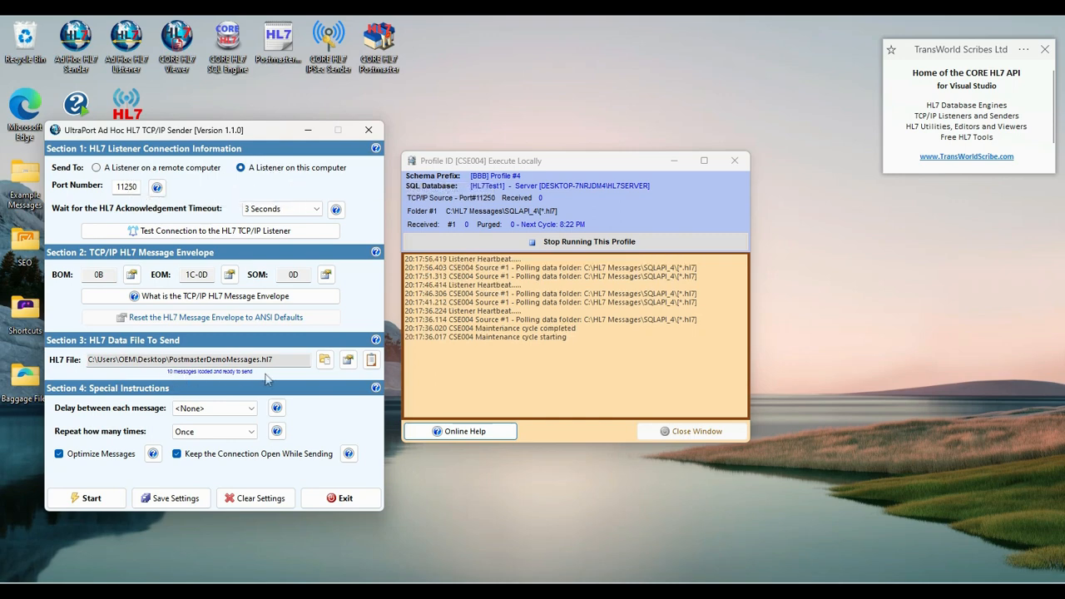
{"action": "left_click", "coordinate": [197, 232]}
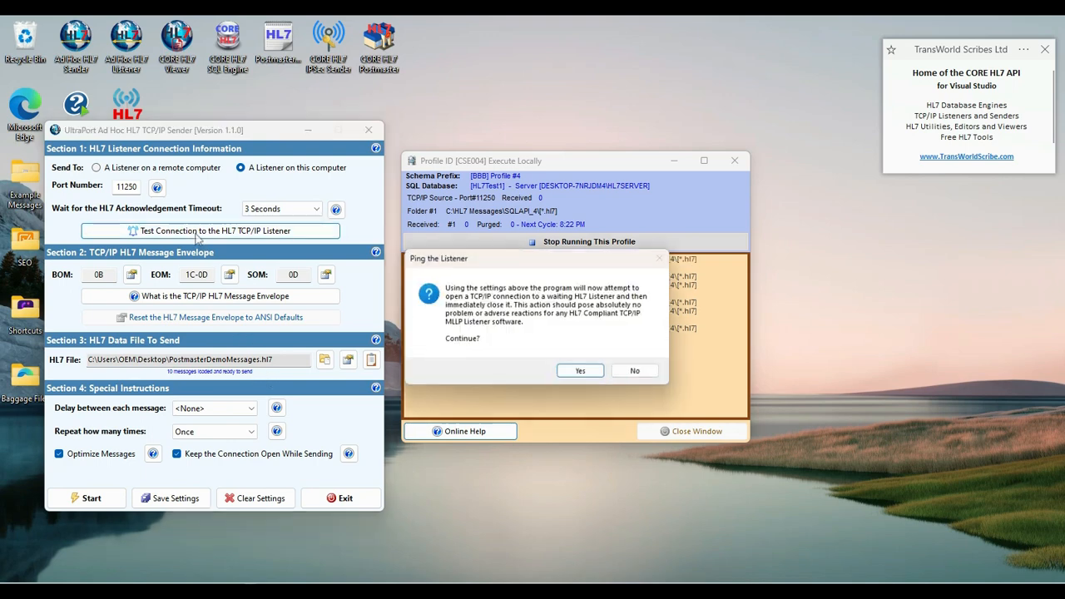
{"action": "left_click", "coordinate": [586, 373]}
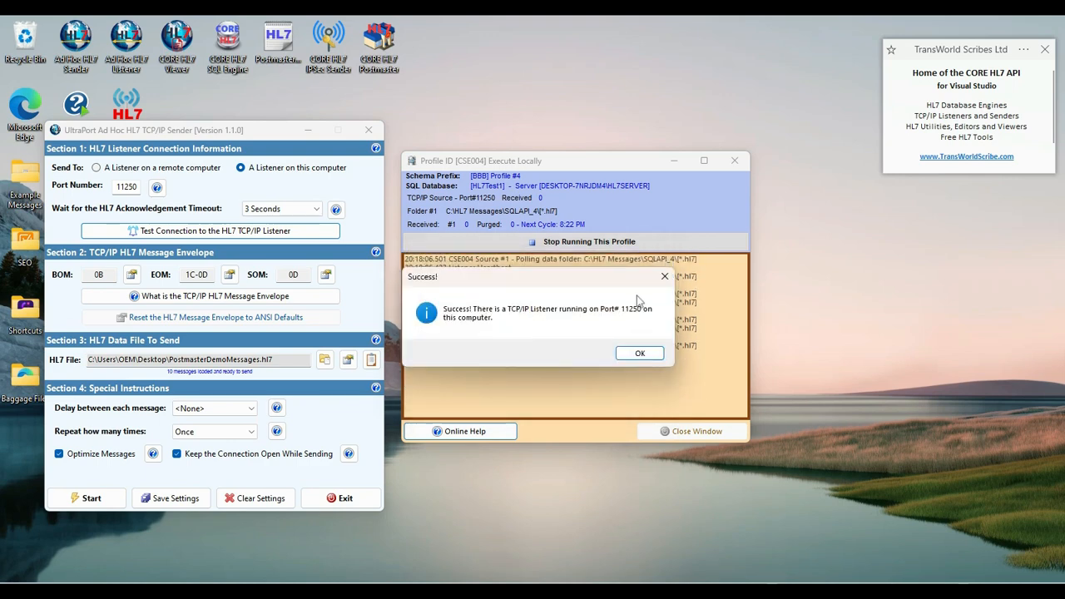
{"action": "left_click", "coordinate": [639, 354]}
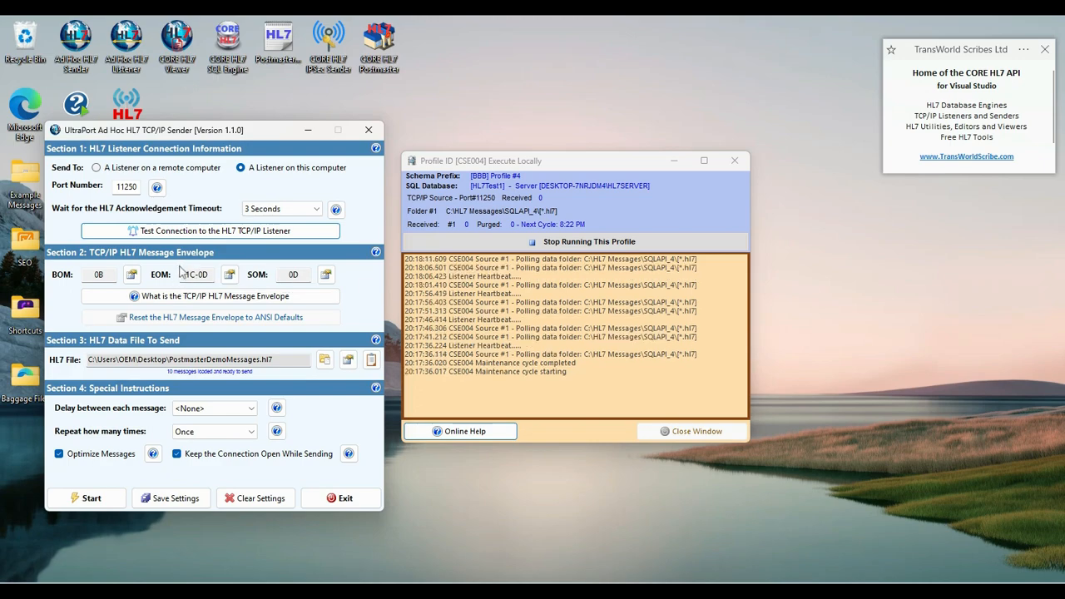
- Move the profile execution window clear of the sender, send the messages from PostmasterDemoMessages.hl7, and close the sending results
{"action": "left_click", "coordinate": [577, 166]}
{"action": "left_click_drag", "start_coordinate": [755, 135], "coordinate": [723, 177]}
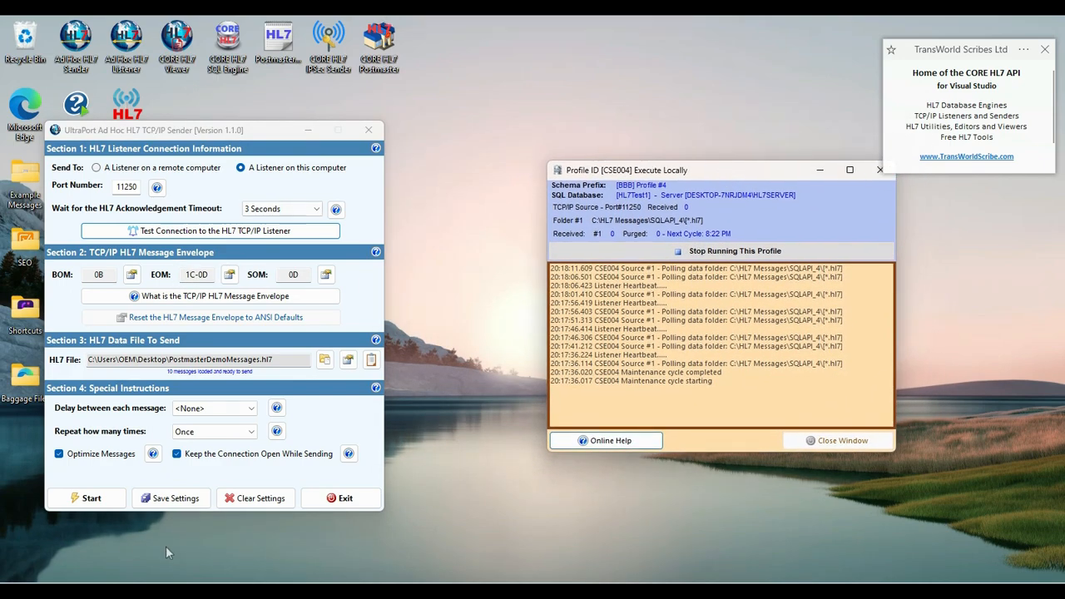
{"action": "left_click", "coordinate": [87, 499]}
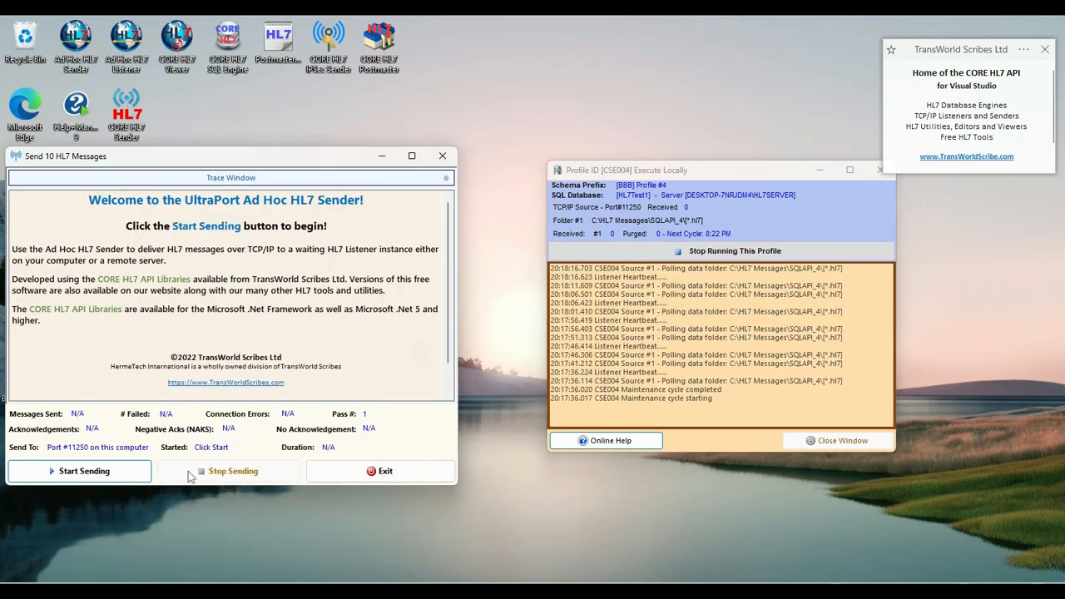
{"action": "left_click", "coordinate": [106, 471]}
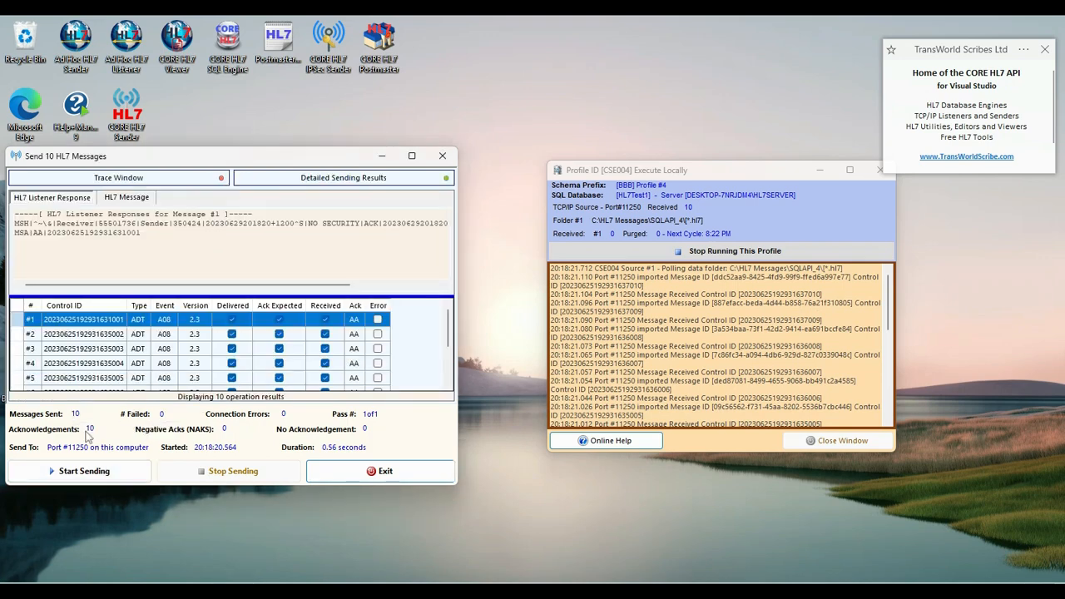
{"action": "left_click", "coordinate": [407, 483]}
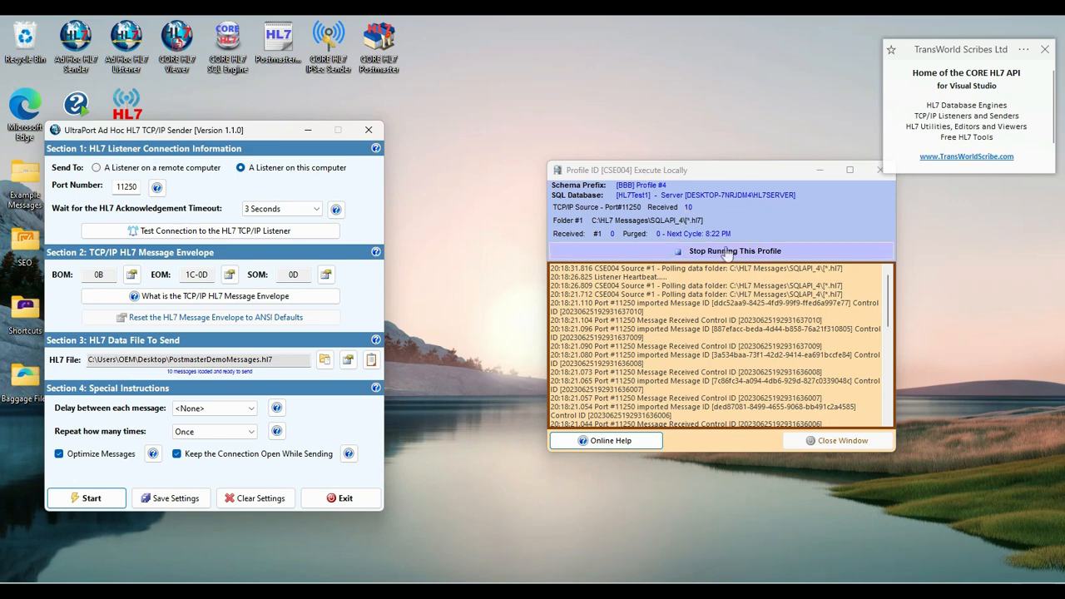
- Stop running Profile #4 locally, close its execution window, and move the Schema Engine window away from the sender
{"action": "left_click", "coordinate": [726, 252]}
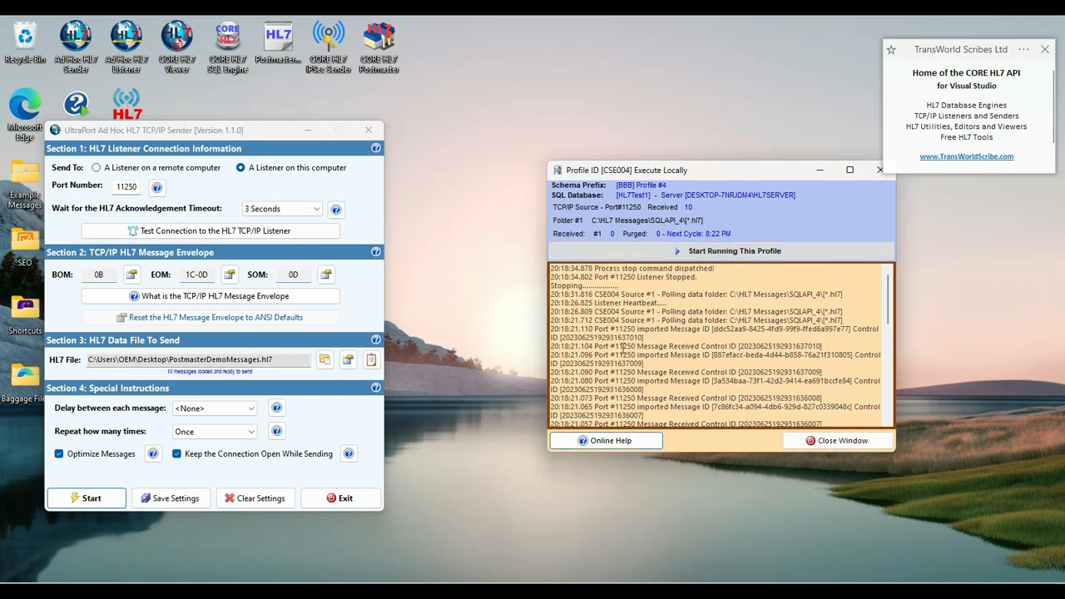
{"action": "left_click", "coordinate": [798, 441]}
{"action": "left_click_drag", "start_coordinate": [505, 179], "coordinate": [573, 162]}
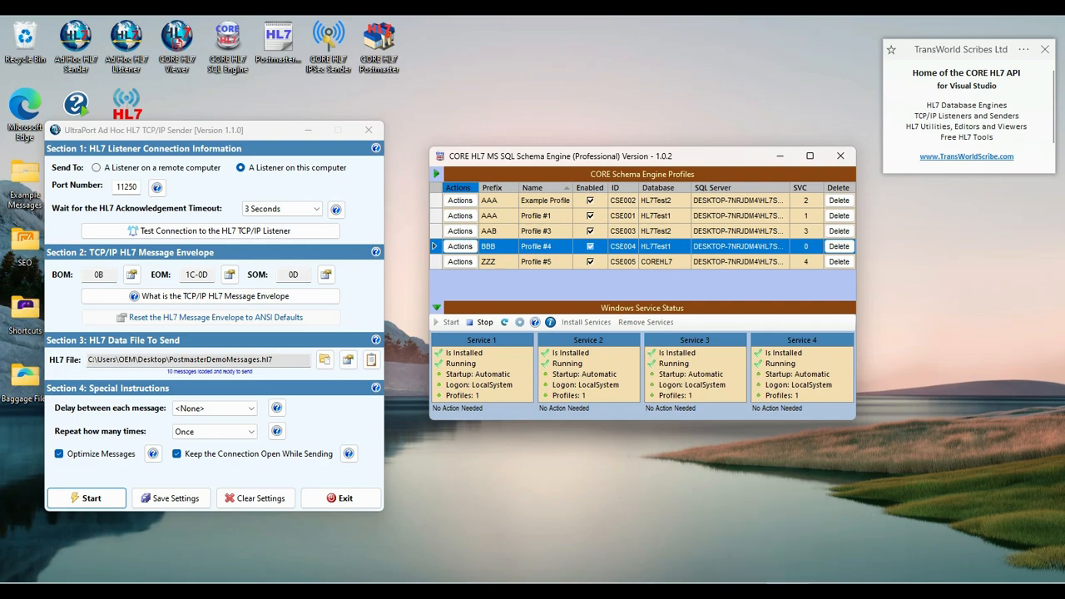
- Switch to CORE HL7 Viewer, open its SQL database connectors, and check Profile #4's prefix and database in the Schema Engine
{"action": "left_click", "coordinate": [708, 592]}
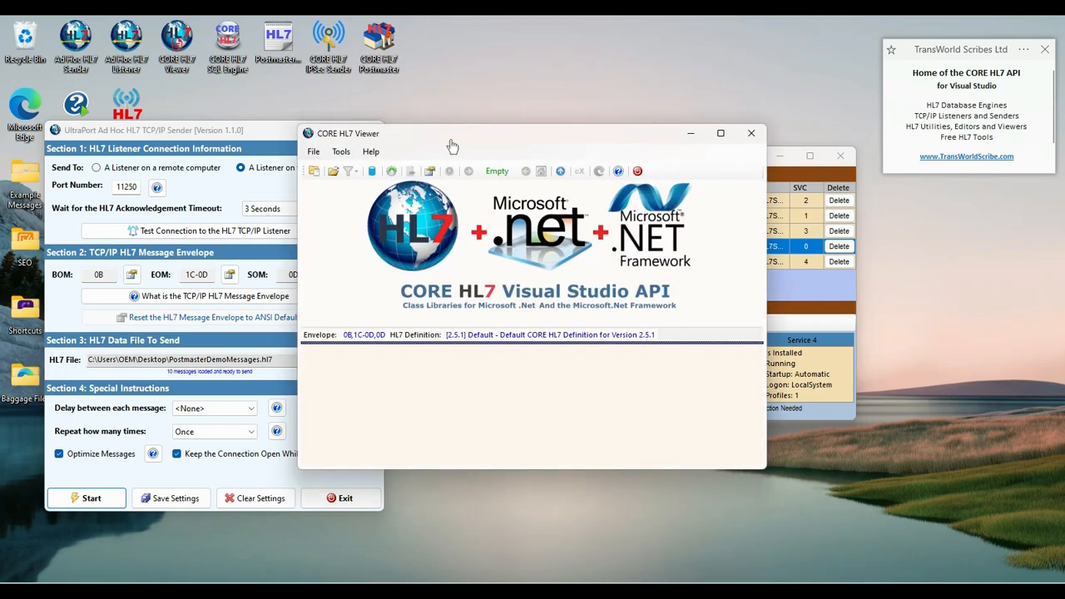
{"action": "left_click_drag", "start_coordinate": [447, 138], "coordinate": [185, 123]}
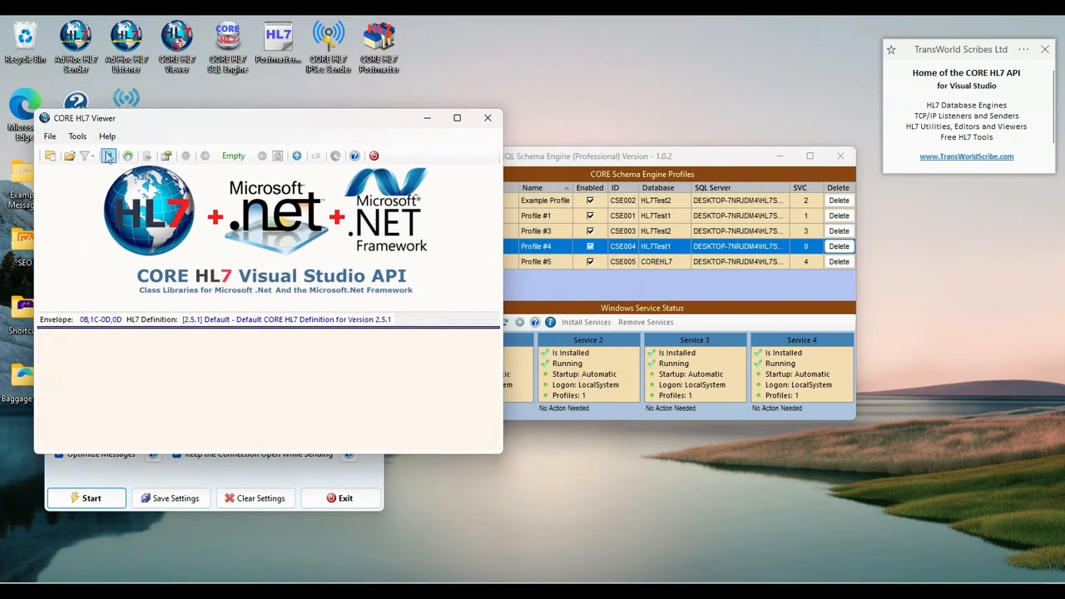
{"action": "left_click", "coordinate": [107, 157]}
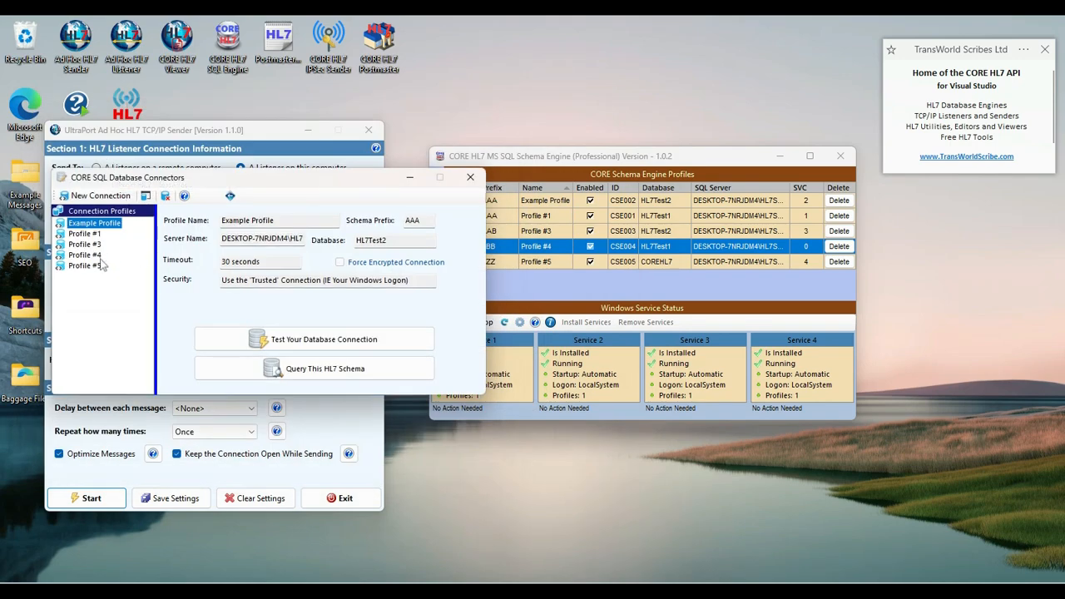
{"action": "left_click", "coordinate": [505, 250]}
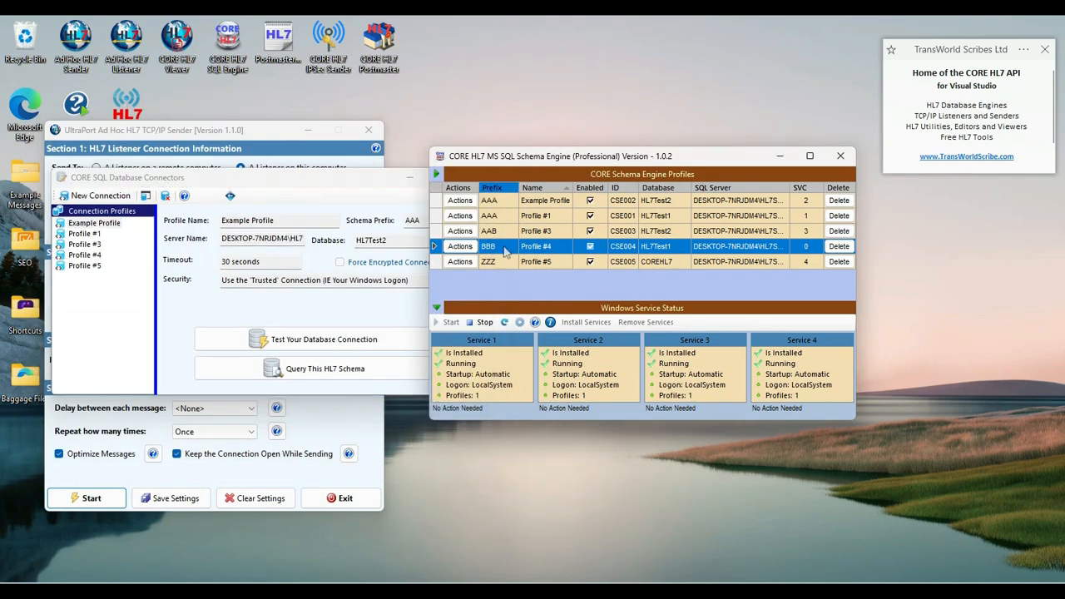
{"action": "left_click", "coordinate": [663, 252]}
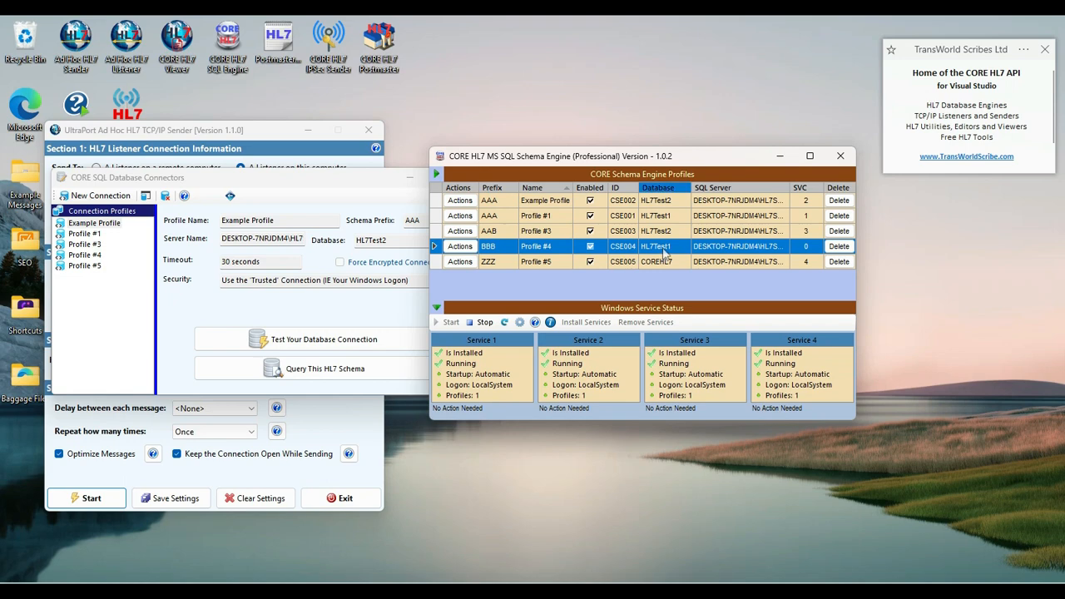
- Select the Profile #4 connection, check its prefix and database, test the connection, and open a query on its HL7 schema
{"action": "left_click", "coordinate": [83, 254]}
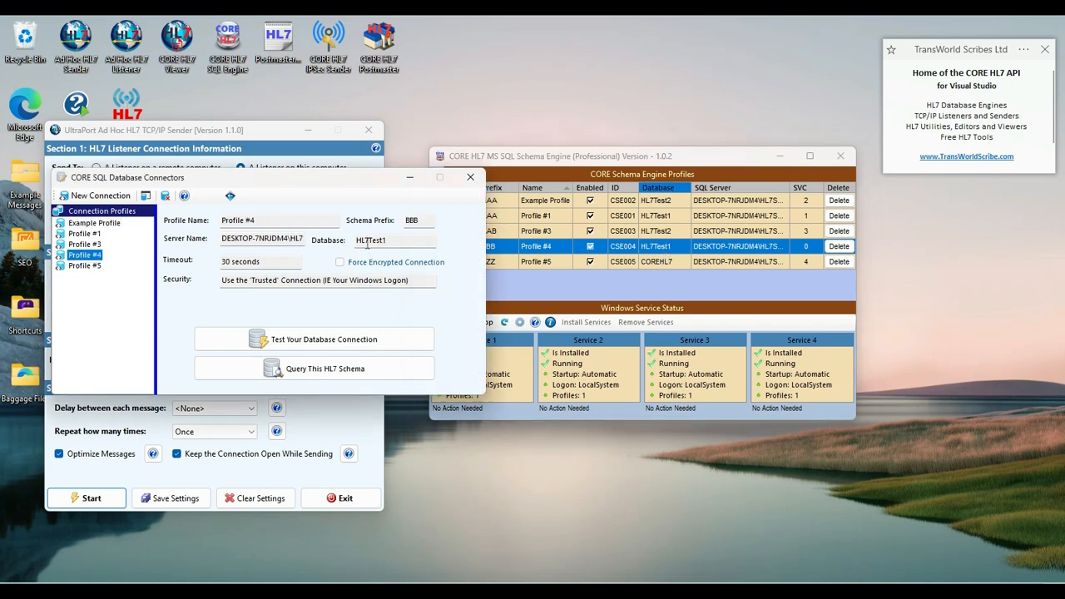
{"action": "left_click", "coordinate": [430, 220]}
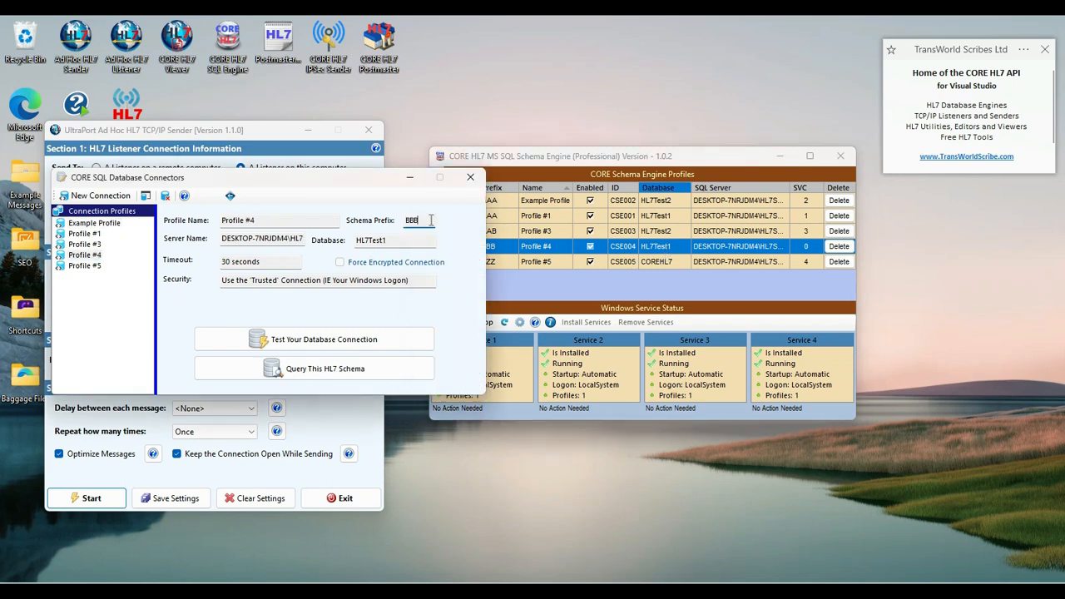
{"action": "left_click", "coordinate": [397, 244]}
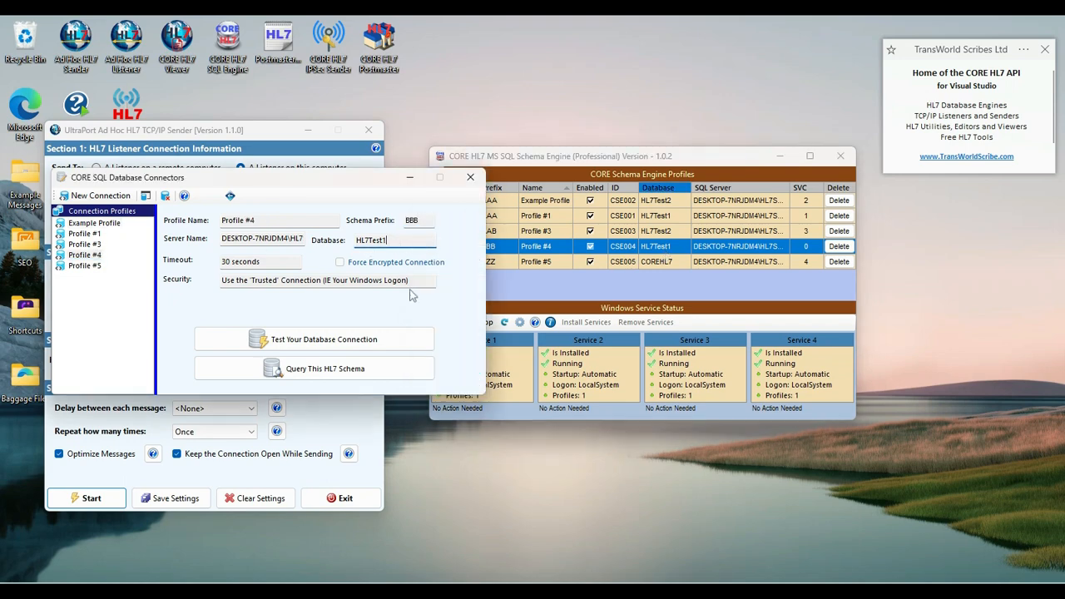
{"action": "left_click", "coordinate": [303, 350]}
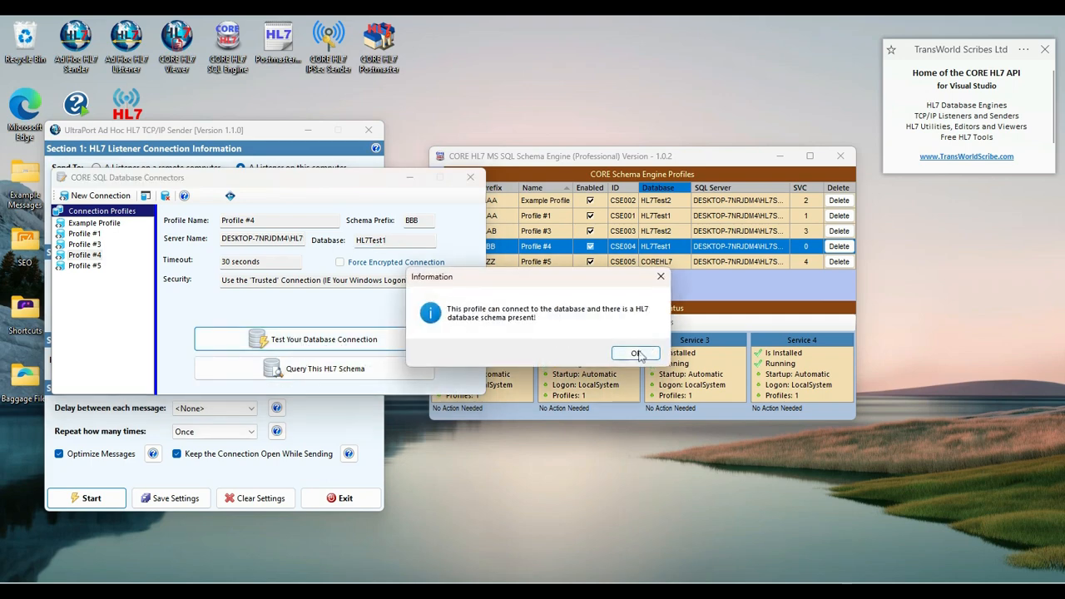
{"action": "left_click", "coordinate": [635, 353]}
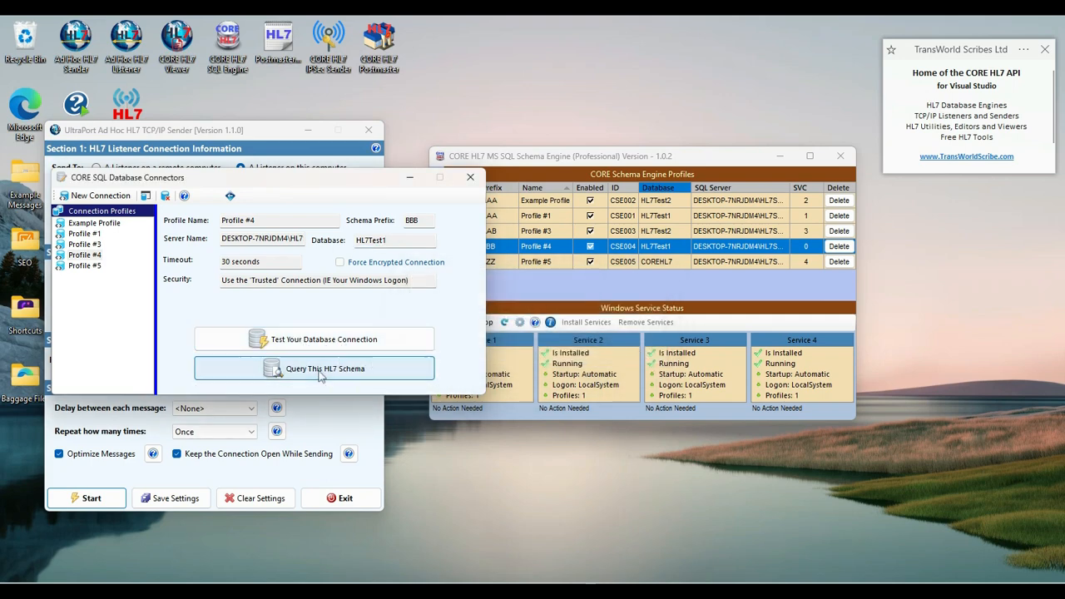
{"action": "left_click", "coordinate": [321, 371]}
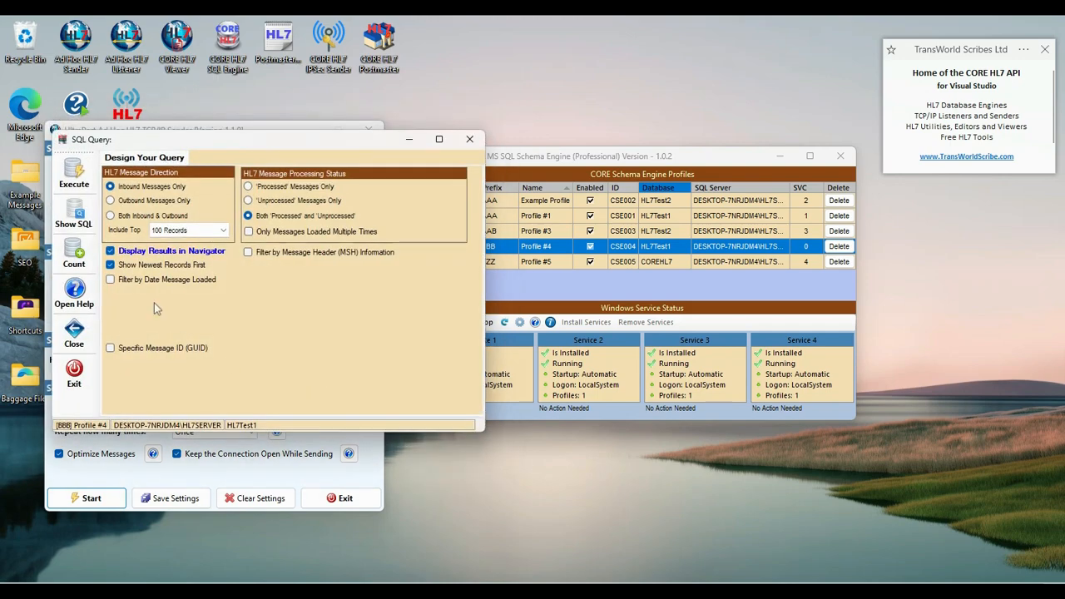
- Count all records by message type in Profile #4's schema, check the ADT total, and close the count
{"action": "left_click", "coordinate": [76, 252]}
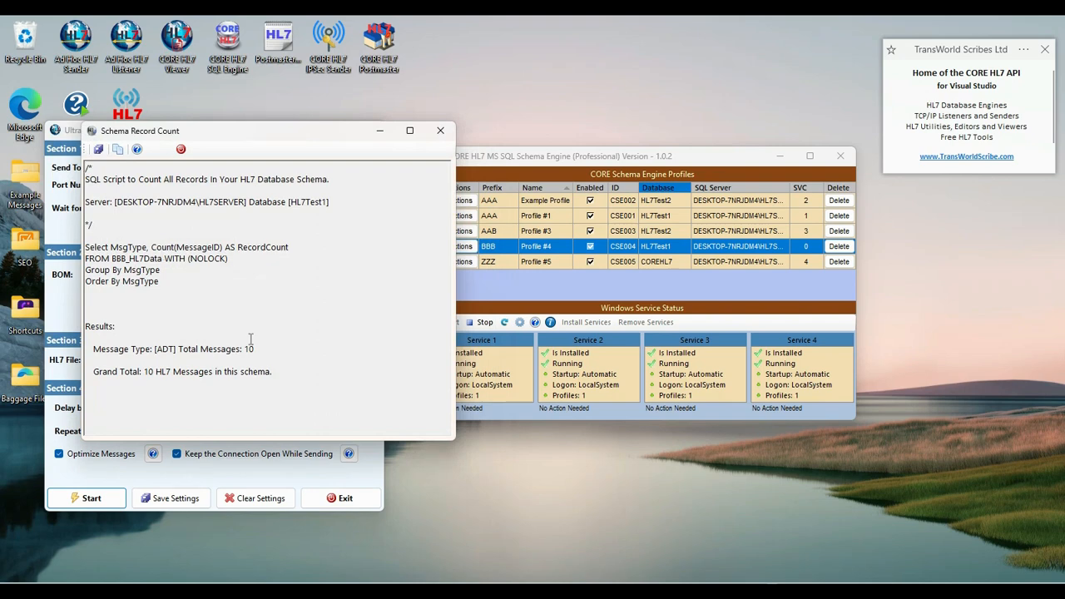
{"action": "double_click", "coordinate": [247, 347]}
{"action": "left_click", "coordinate": [181, 149]}
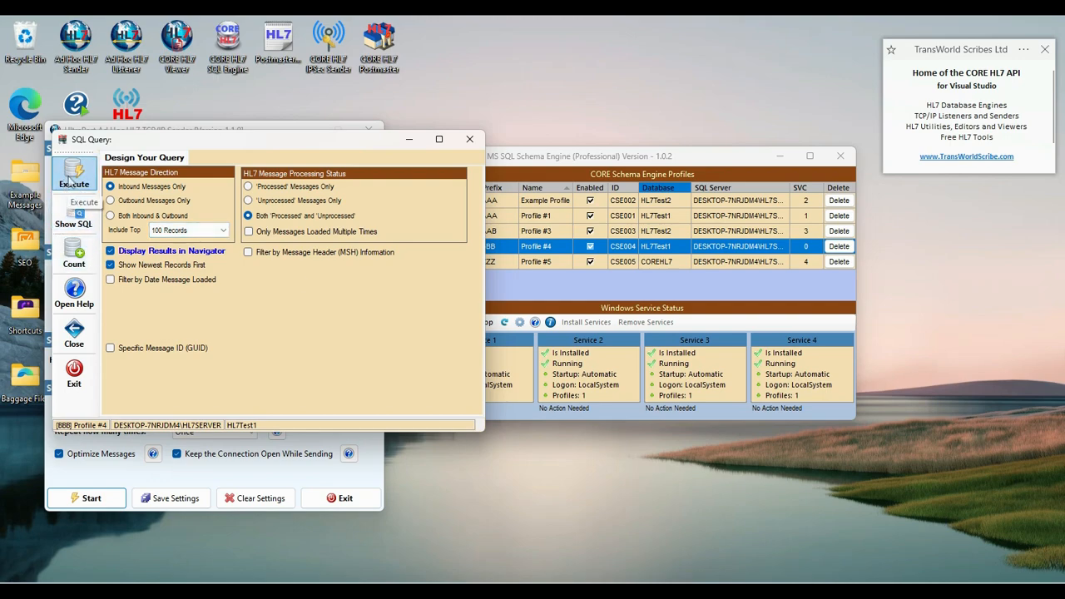
- Execute the query for inbound messages and browse the first five returned messages in the Schema Navigator
{"action": "left_click", "coordinate": [73, 172]}
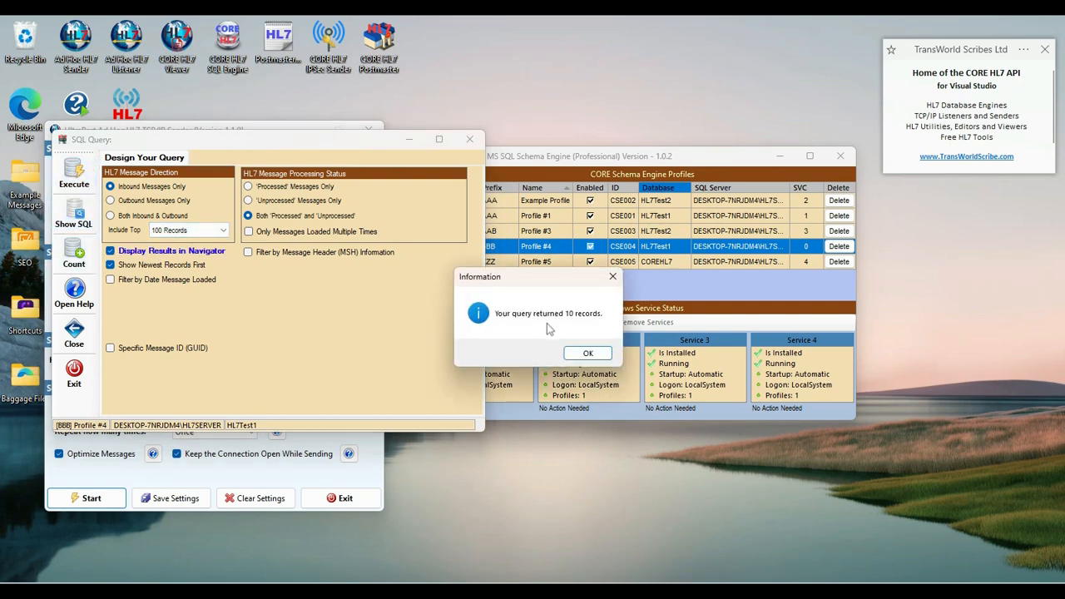
{"action": "left_click", "coordinate": [585, 353]}
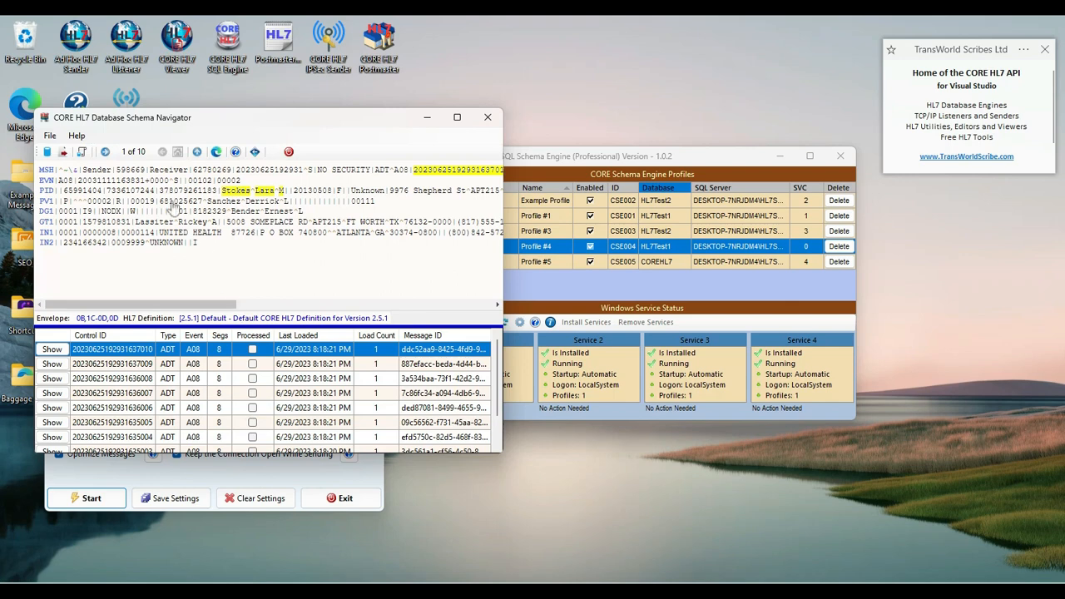
{"action": "left_click", "coordinate": [119, 363]}
{"action": "left_click", "coordinate": [119, 378]}
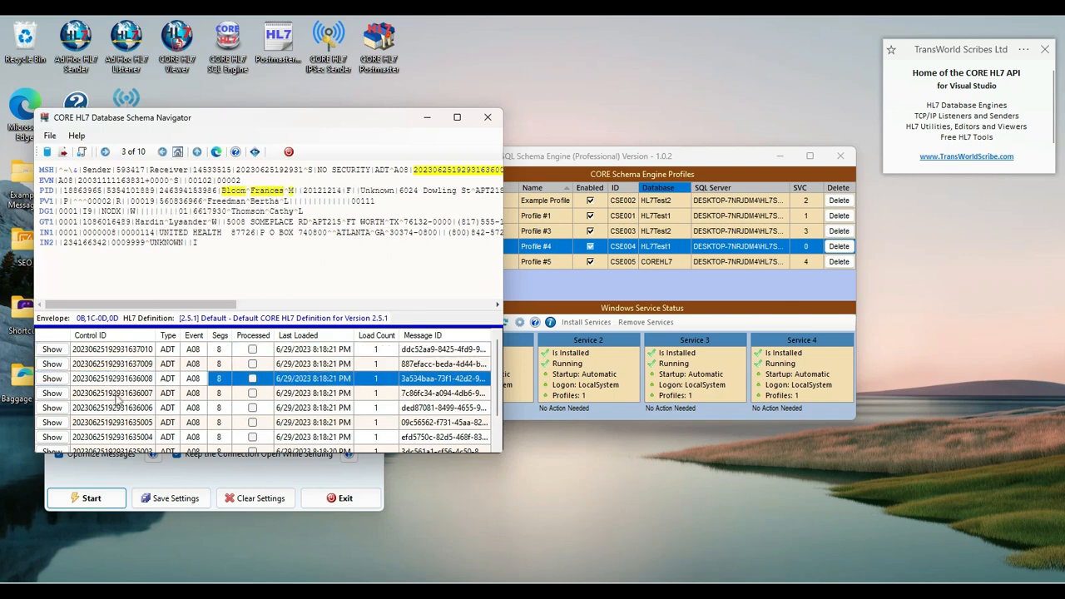
{"action": "left_click", "coordinate": [116, 395]}
{"action": "left_click", "coordinate": [118, 407]}
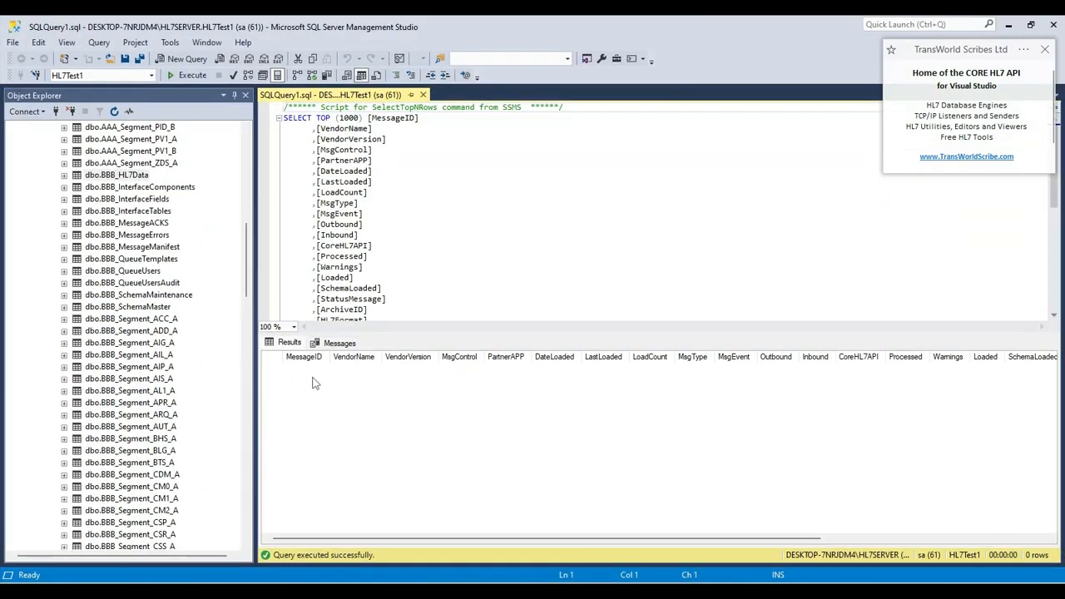
- Switch to SQL Server Management Studio, rerun the SELECT TOP (1000) query on BBB_HL7Data, and minimize it after viewing the rows
{"action": "left_click", "coordinate": [459, 161]}
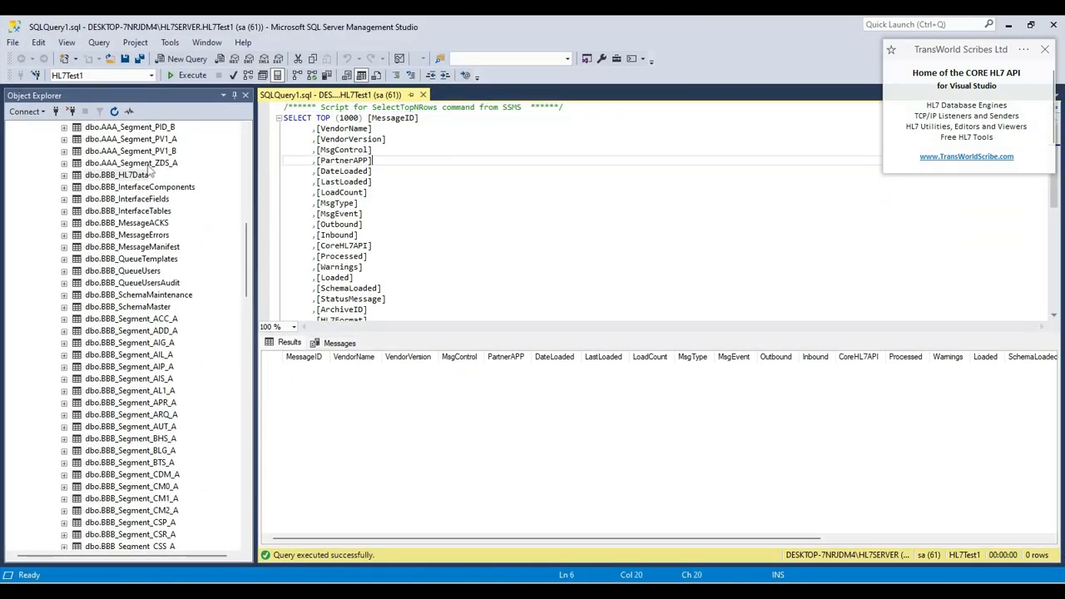
{"action": "left_click", "coordinate": [193, 76]}
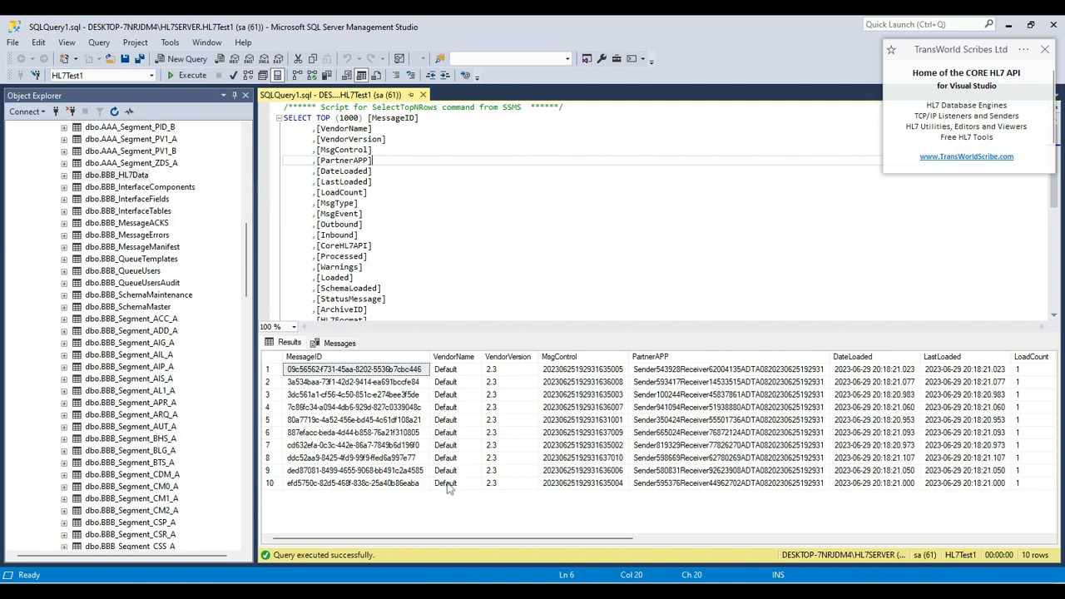
{"action": "left_click", "coordinate": [1008, 26]}
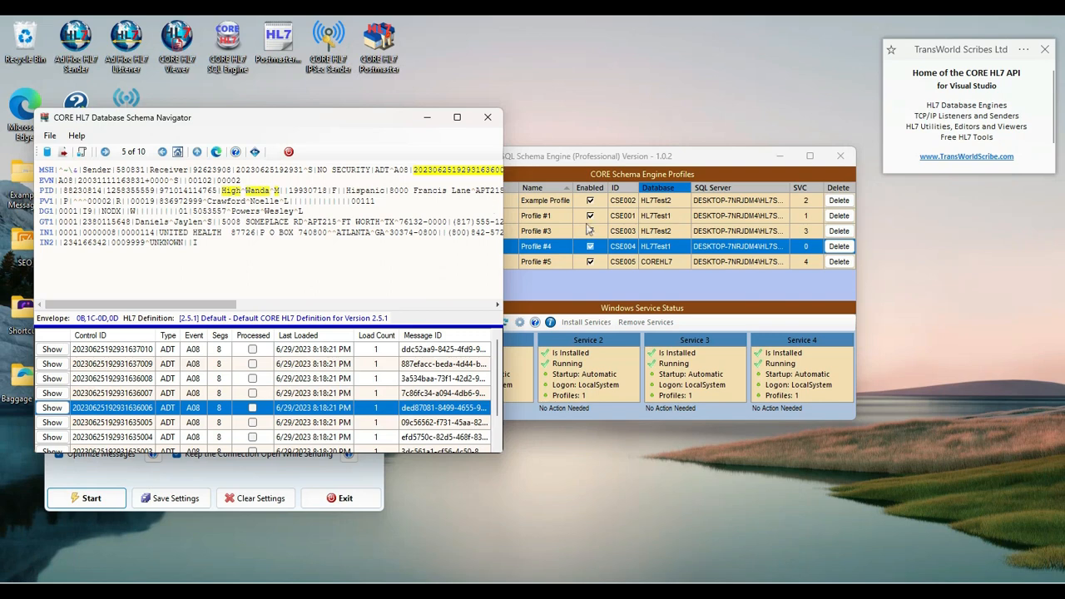
- Edit Profile #4 to run in Service #1, save it, and restart the Schema Engine's Windows services
{"action": "left_click", "coordinate": [577, 278]}
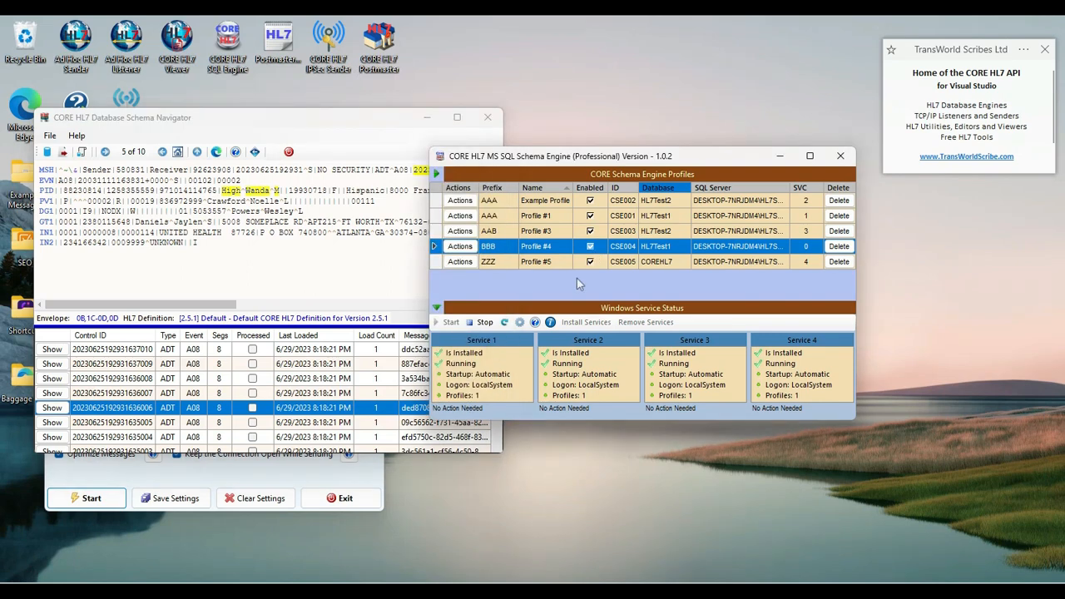
{"action": "left_click", "coordinate": [460, 246]}
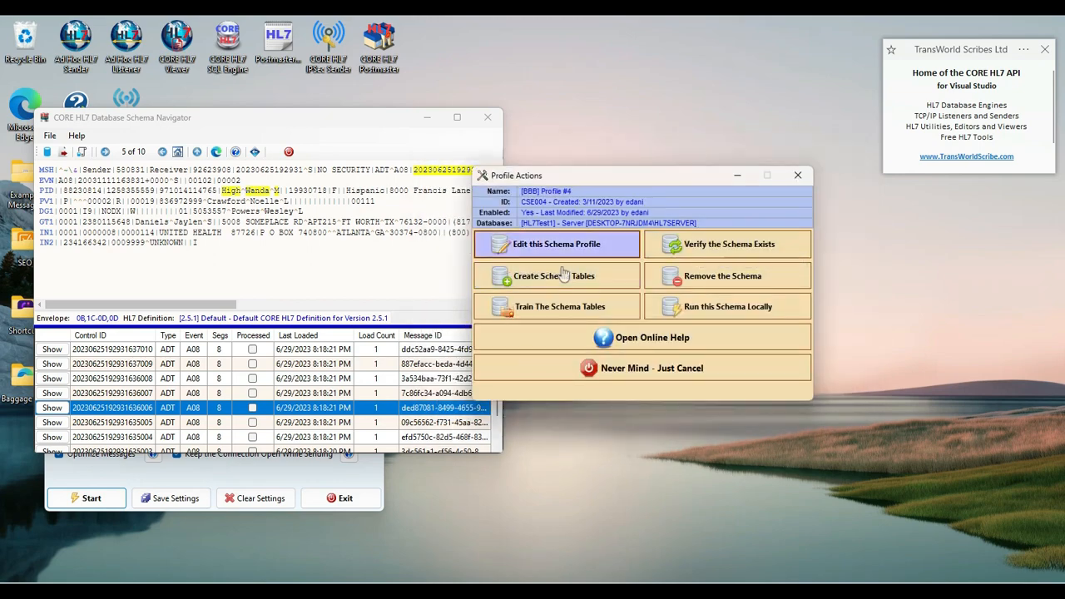
{"action": "left_click", "coordinate": [552, 245]}
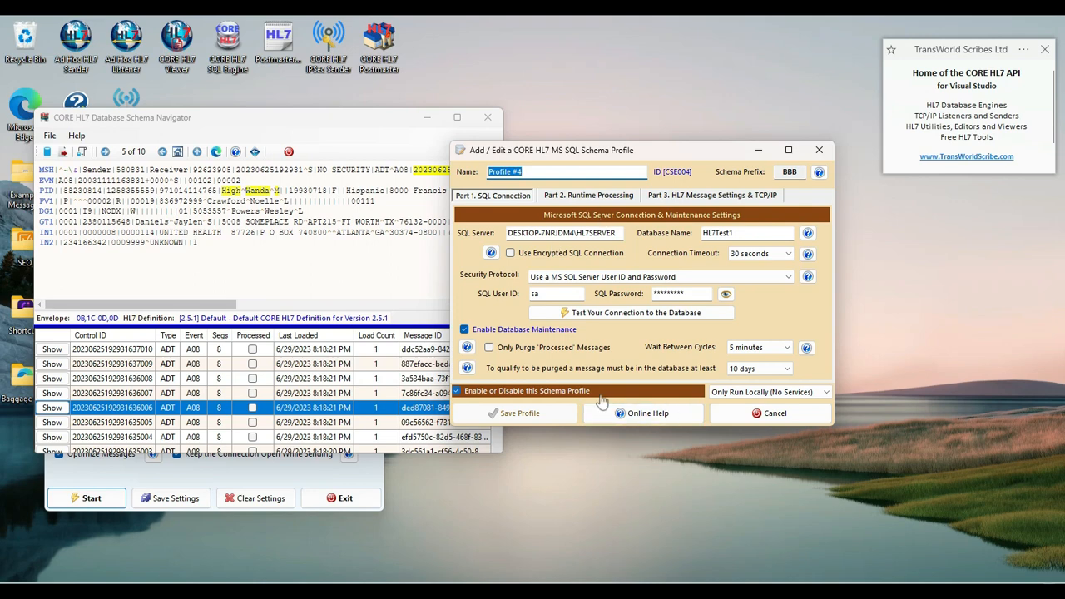
{"action": "left_click", "coordinate": [759, 393]}
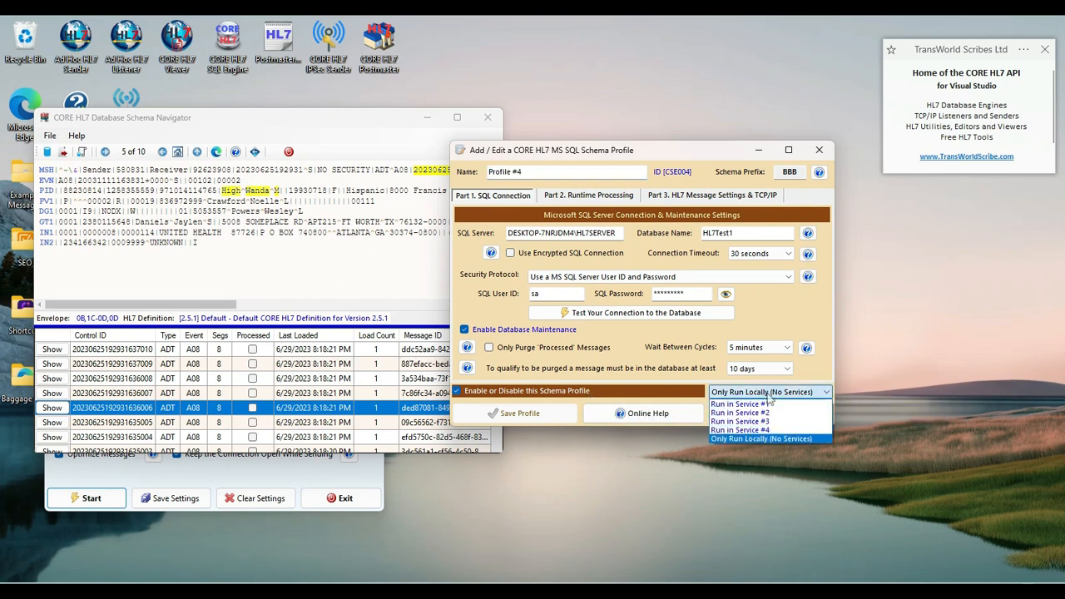
{"action": "left_click", "coordinate": [751, 405]}
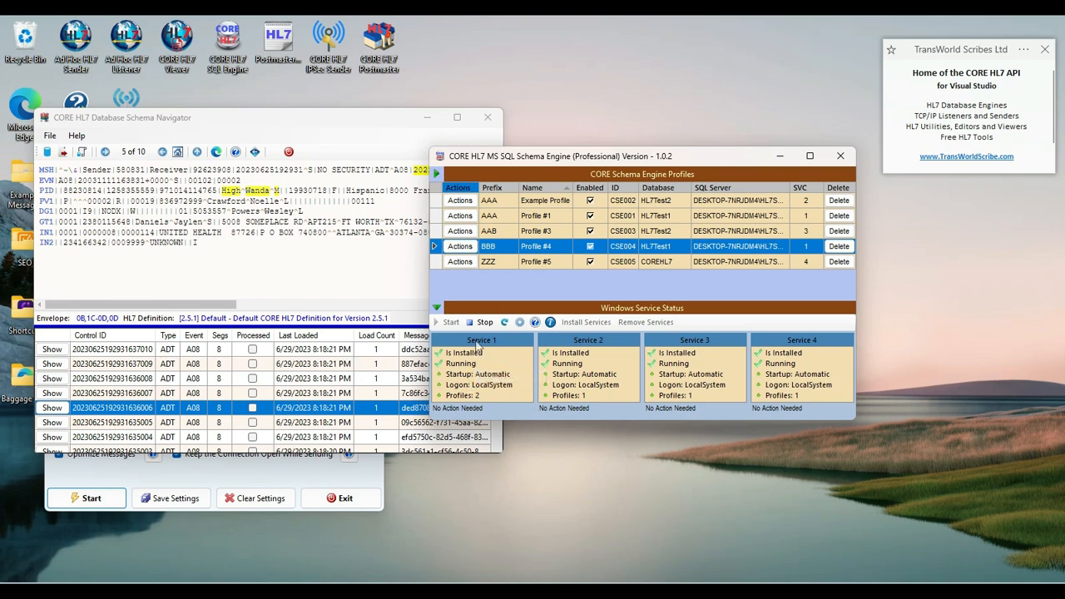
{"action": "left_click", "coordinate": [481, 322]}
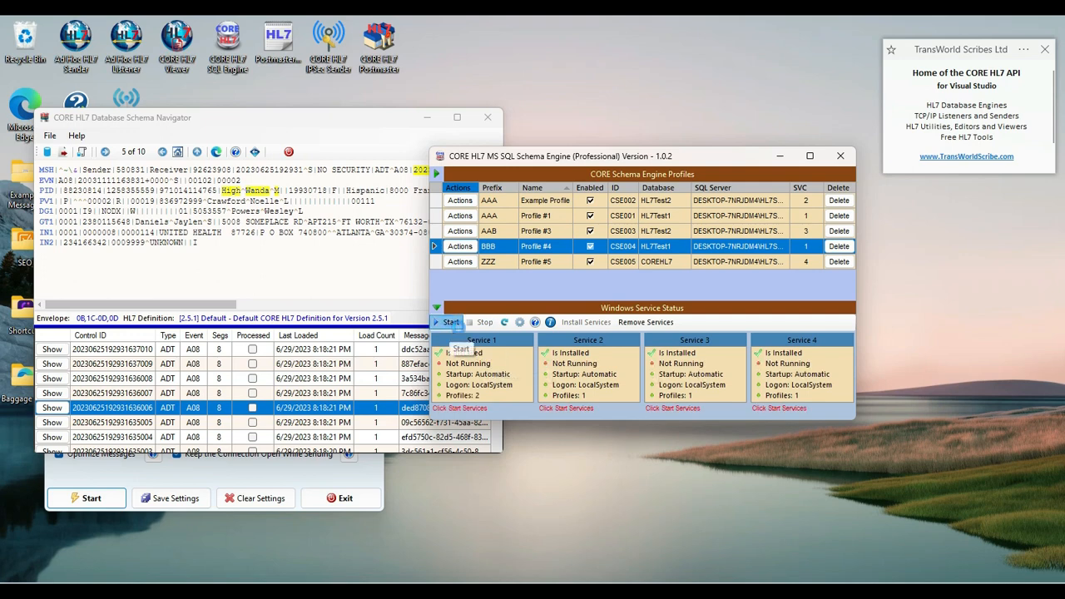
{"action": "left_click", "coordinate": [450, 322]}
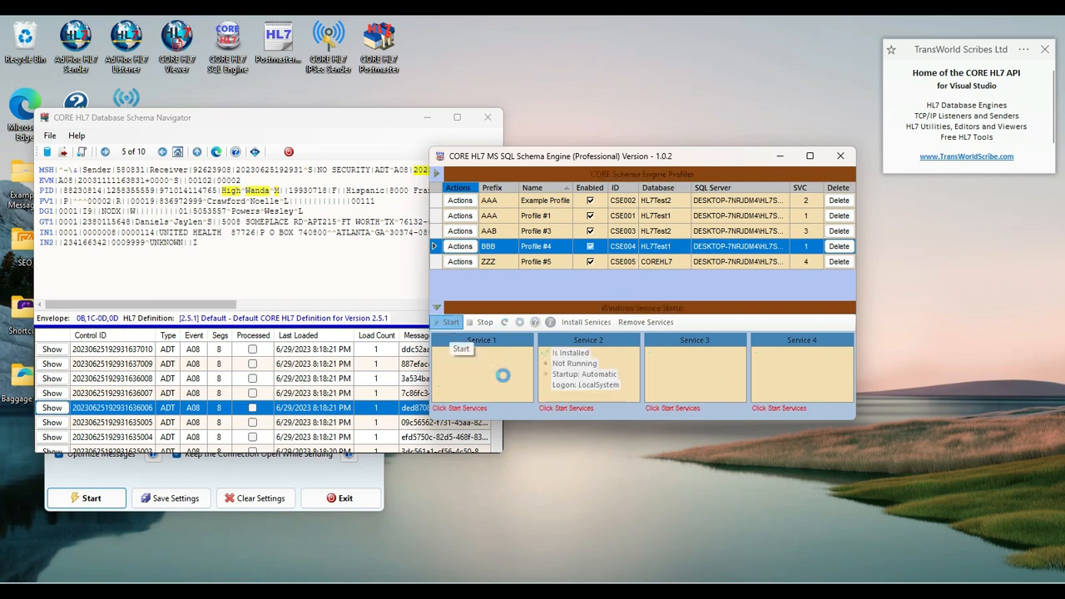
- Switch to the Ad Hoc HL7 Sender and test the connection to the TCP/IP listener on port 11250
{"action": "left_click", "coordinate": [304, 473]}
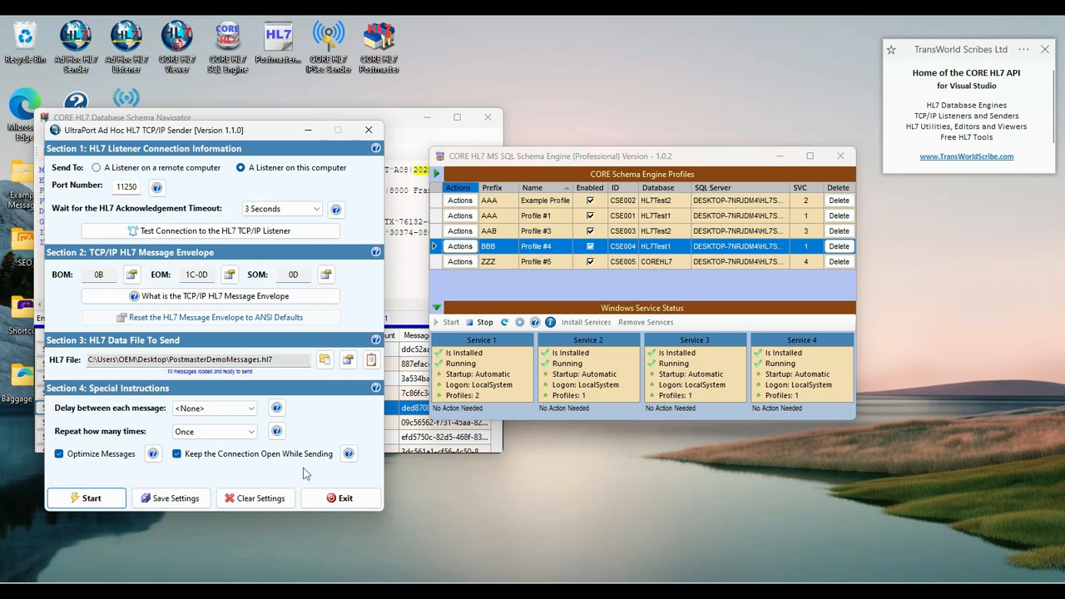
{"action": "left_click", "coordinate": [196, 230]}
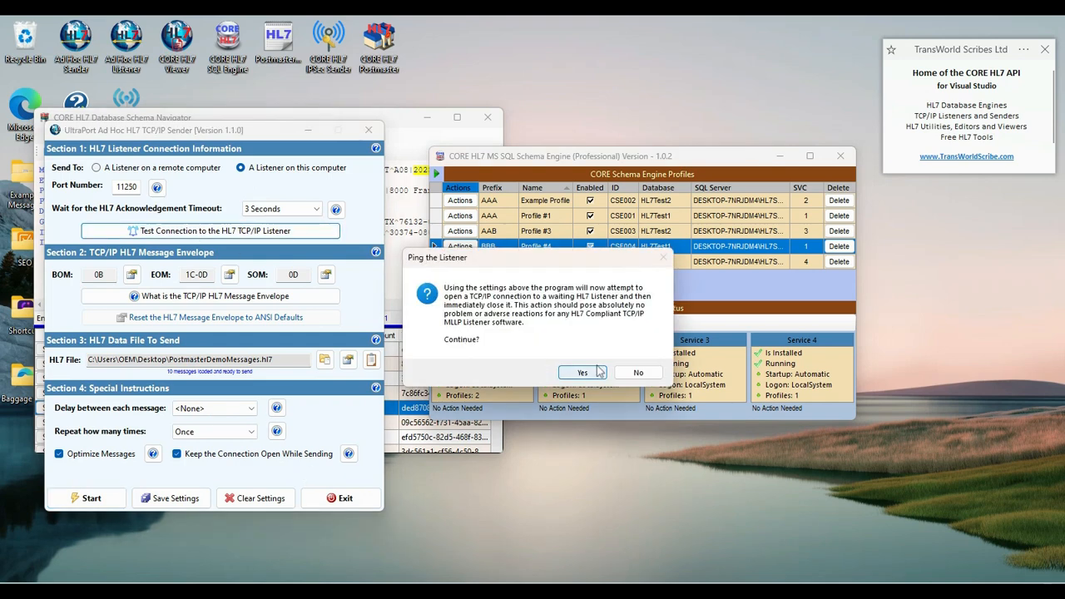
{"action": "left_click", "coordinate": [596, 372]}
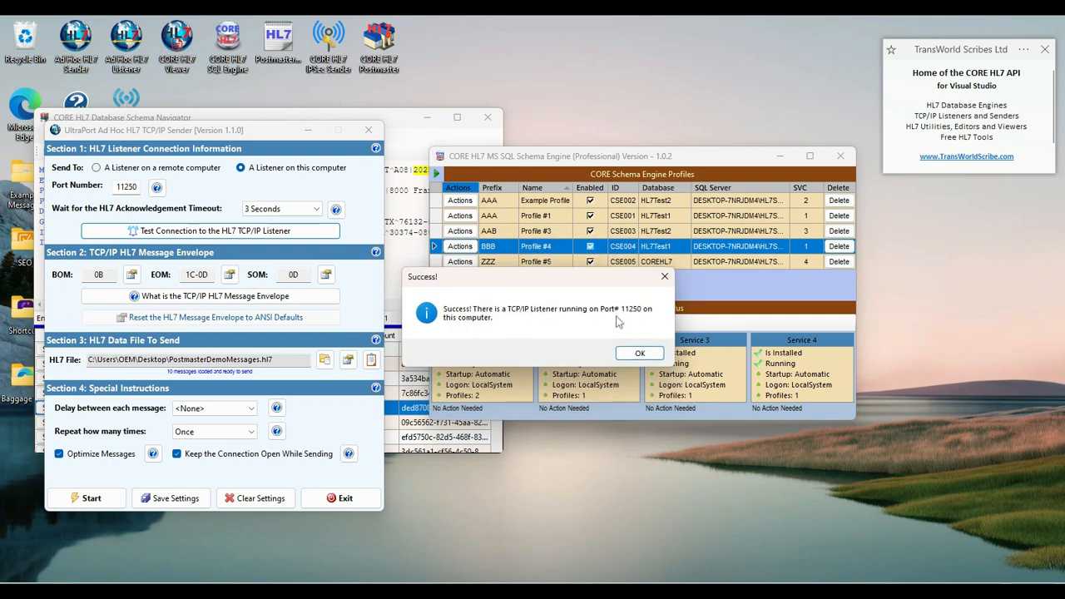
{"action": "left_click", "coordinate": [638, 354]}
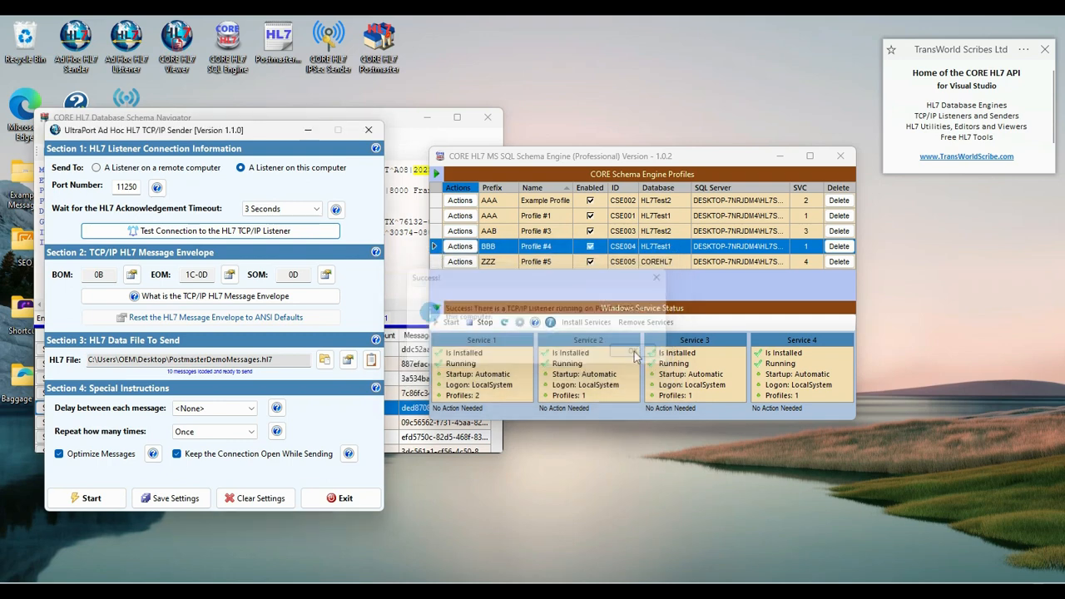
- Load AllMessages.HL7 from the desktop's Example Messages folder and send its messages to the listener
{"action": "left_click", "coordinate": [325, 359]}
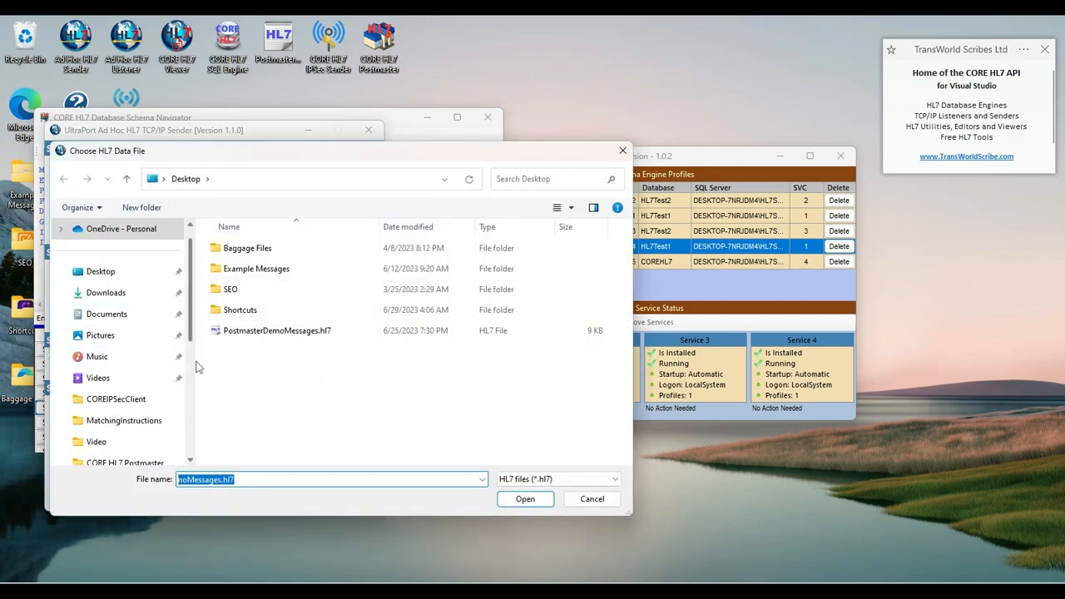
{"action": "scroll", "coordinate": [116, 325], "scroll_direction": "up", "scroll_amount": 1}
{"action": "left_click", "coordinate": [98, 286]}
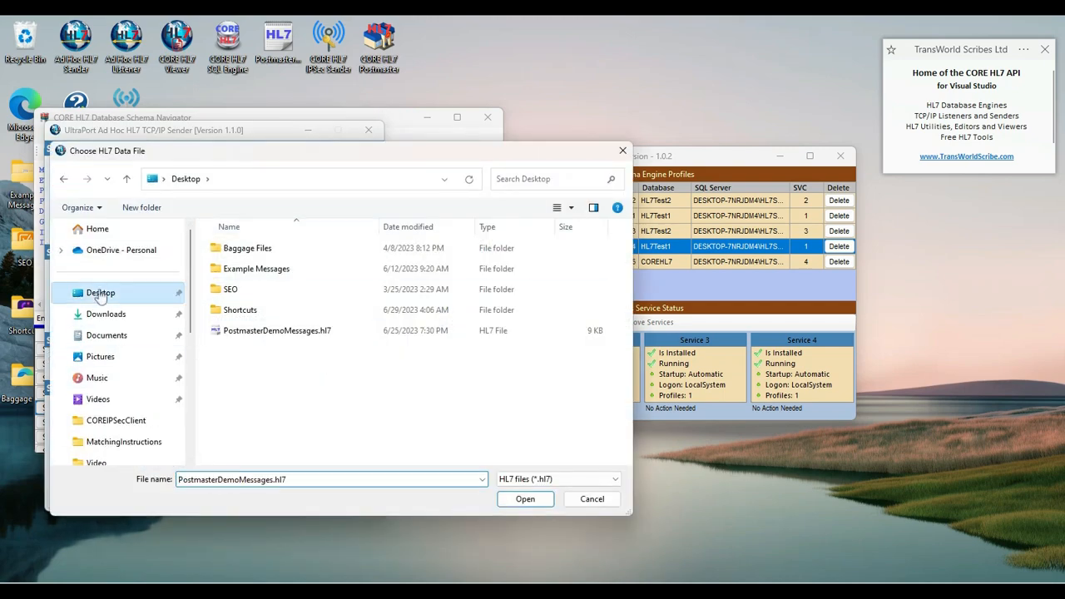
{"action": "double_click", "coordinate": [274, 269]}
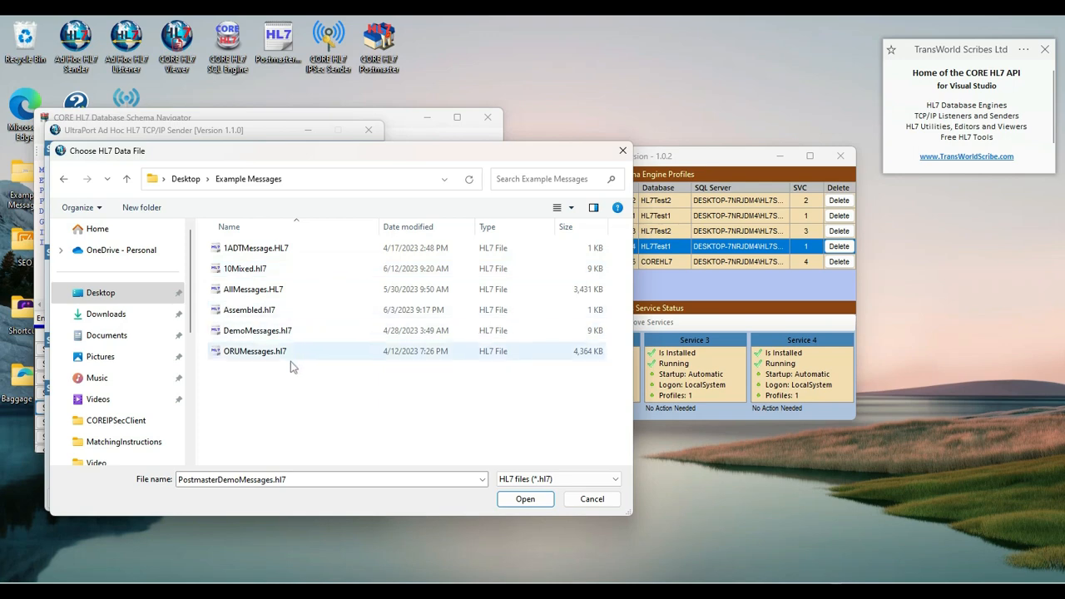
{"action": "double_click", "coordinate": [247, 288]}
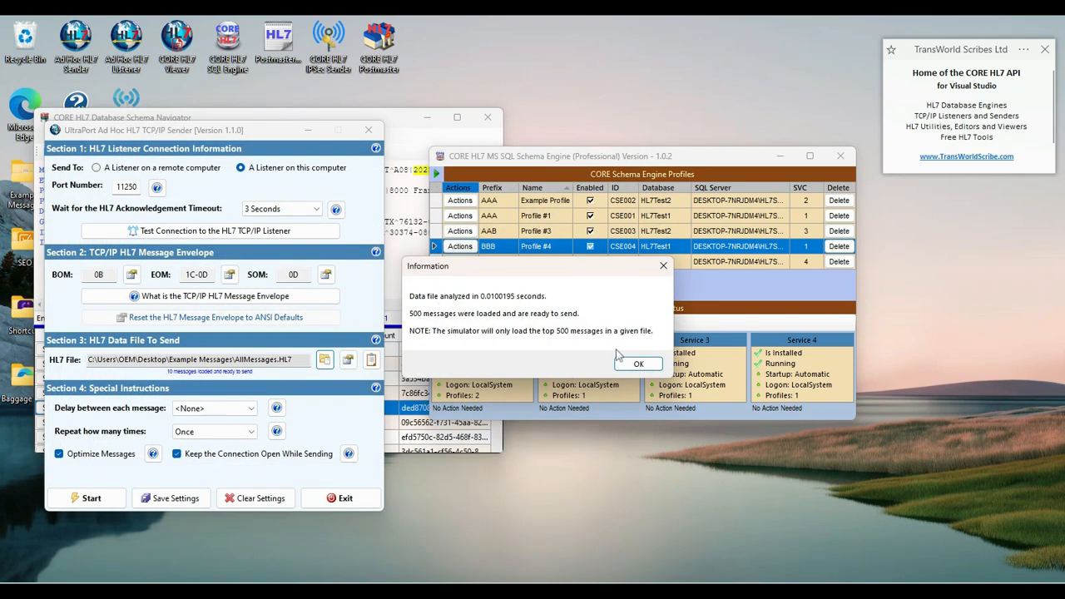
{"action": "left_click", "coordinate": [637, 364]}
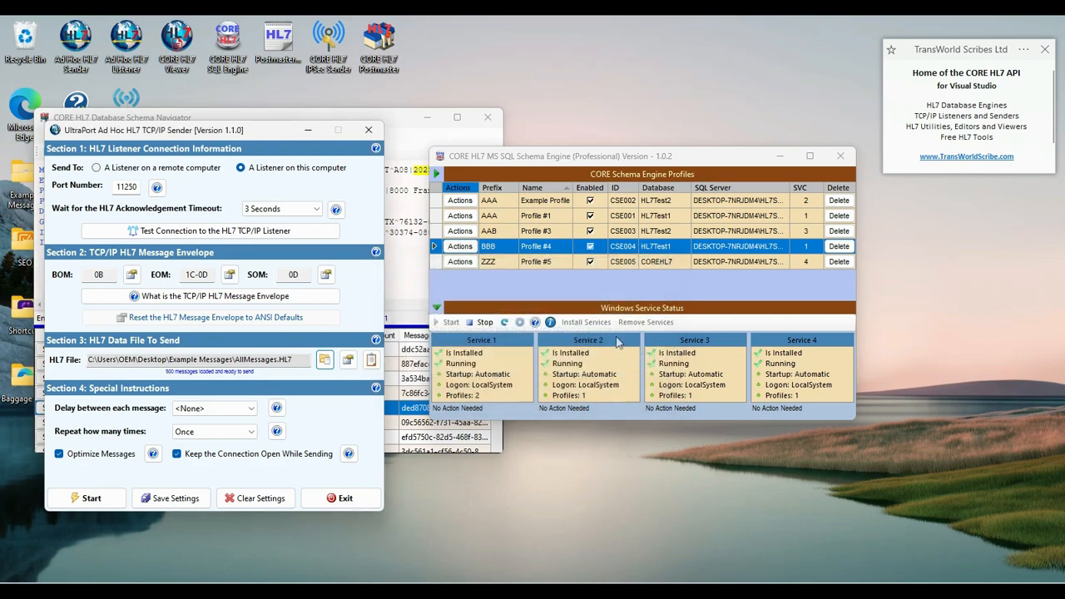
{"action": "left_click", "coordinate": [100, 497]}
{"action": "left_click", "coordinate": [100, 478]}
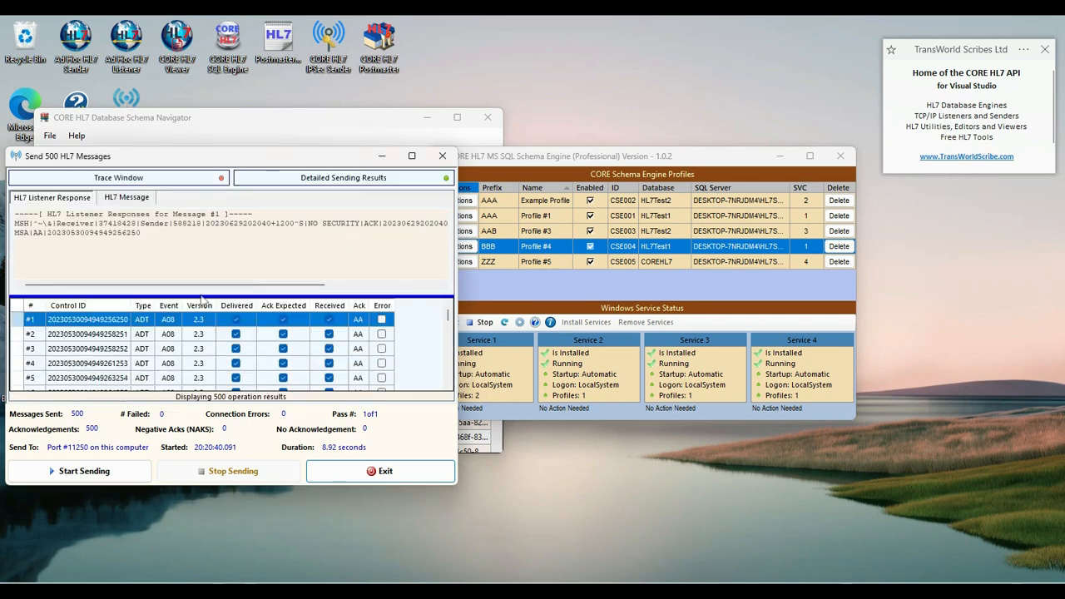
- Return from the Schema Navigator to the query design, count the schema's records by message type, and close the count
{"action": "left_click", "coordinate": [632, 156]}
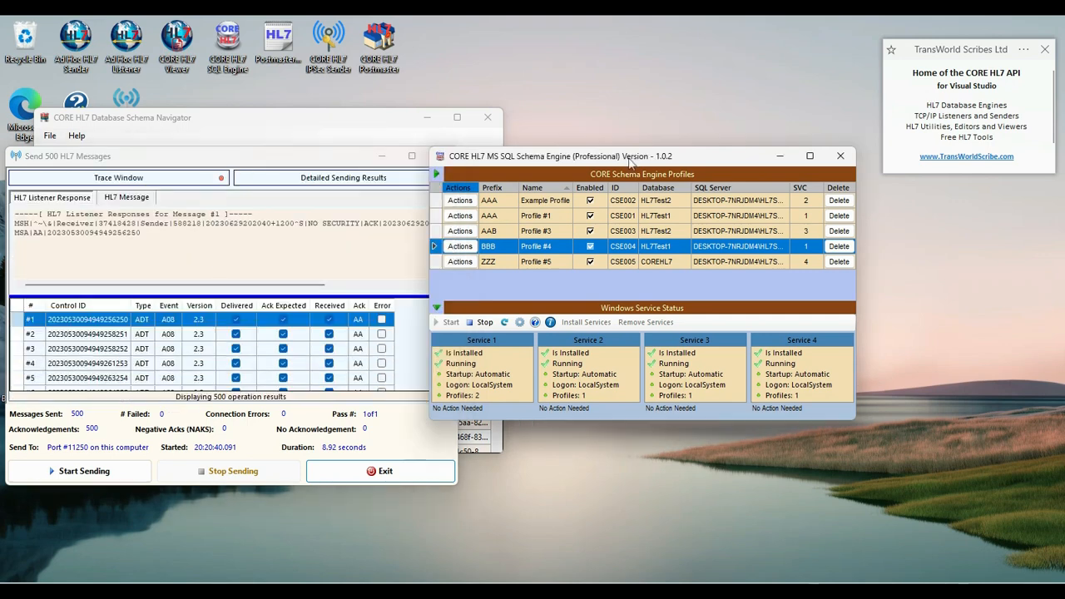
{"action": "left_click", "coordinate": [231, 123]}
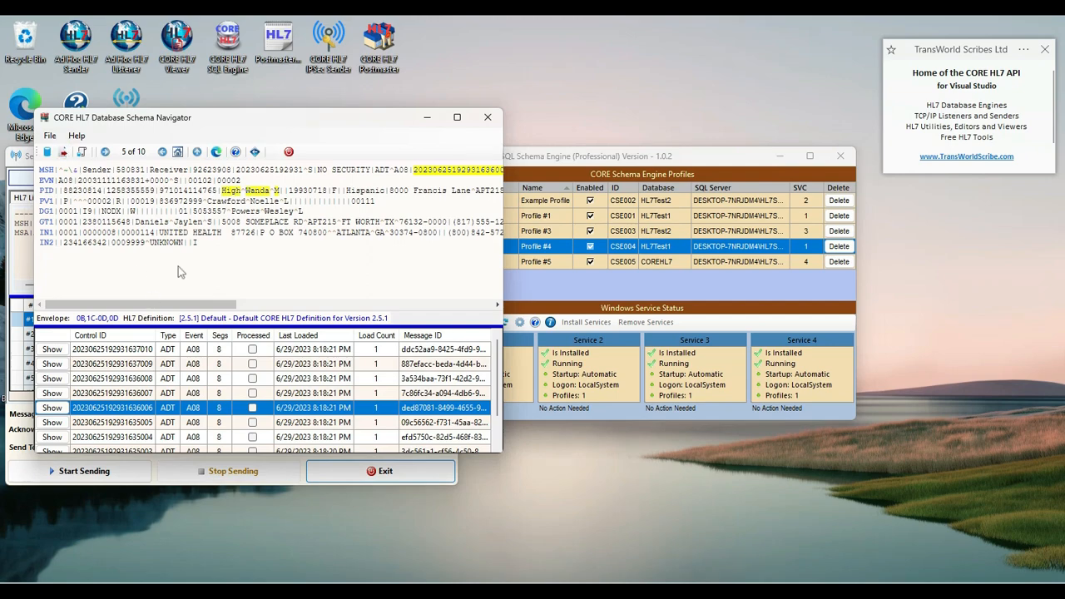
{"action": "left_click", "coordinate": [254, 151]}
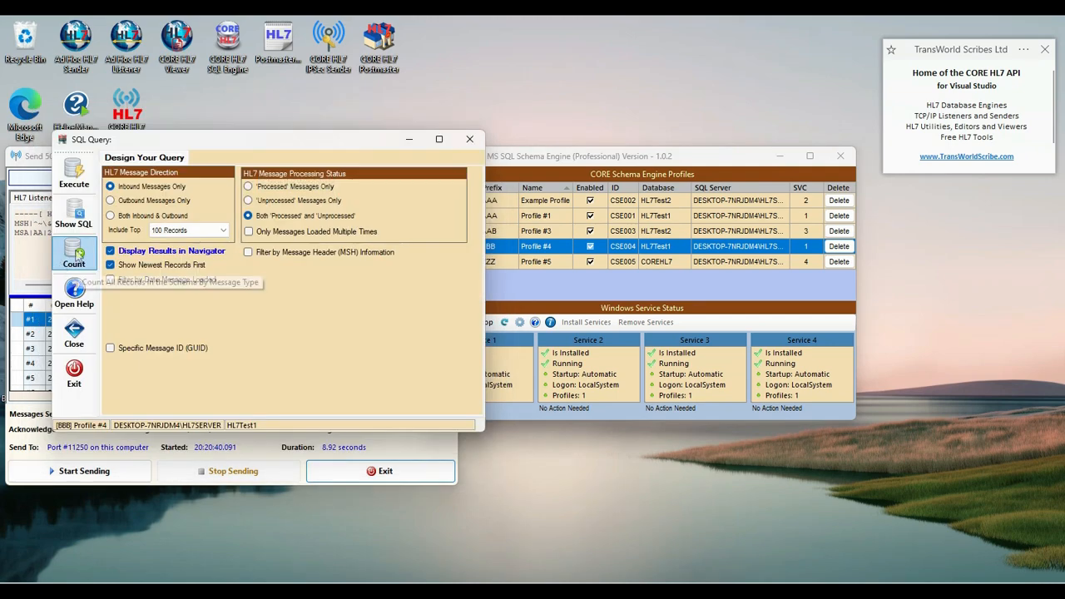
{"action": "left_click", "coordinate": [75, 254]}
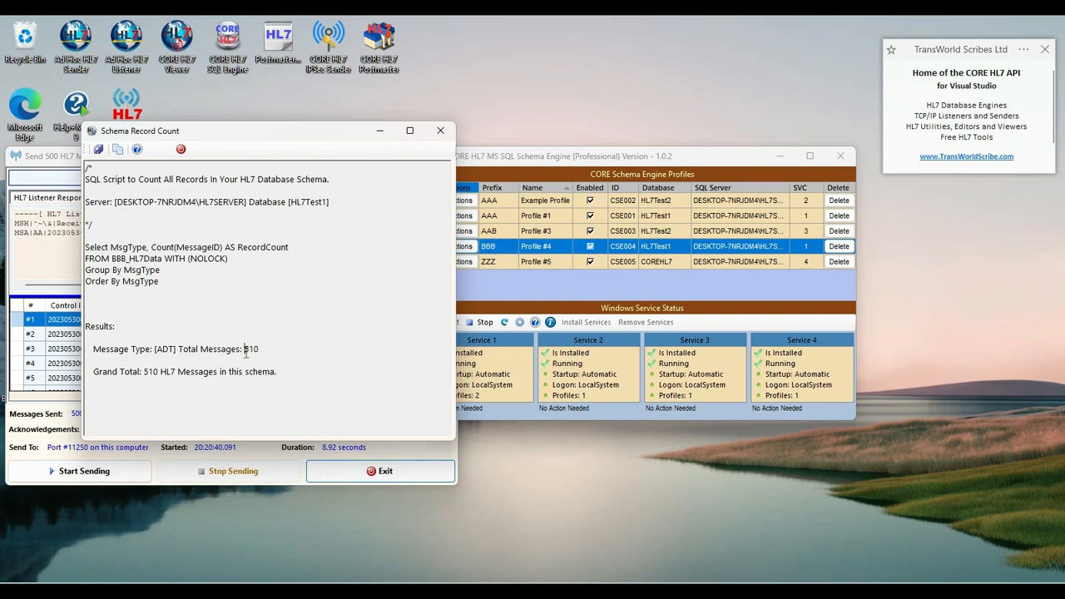
{"action": "double_click", "coordinate": [247, 350]}
{"action": "left_click", "coordinate": [182, 149]}
- Query the top 1000 inbound records, view the sixth returned message in the Schema Navigator, and minimize the navigator
{"action": "left_click", "coordinate": [223, 232]}
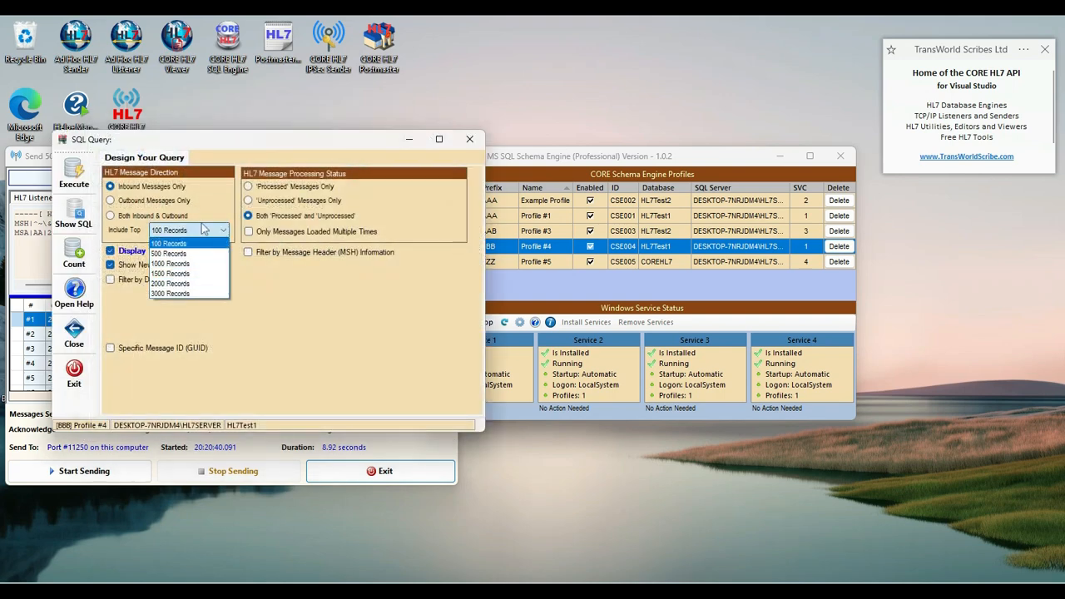
{"action": "left_click", "coordinate": [171, 263]}
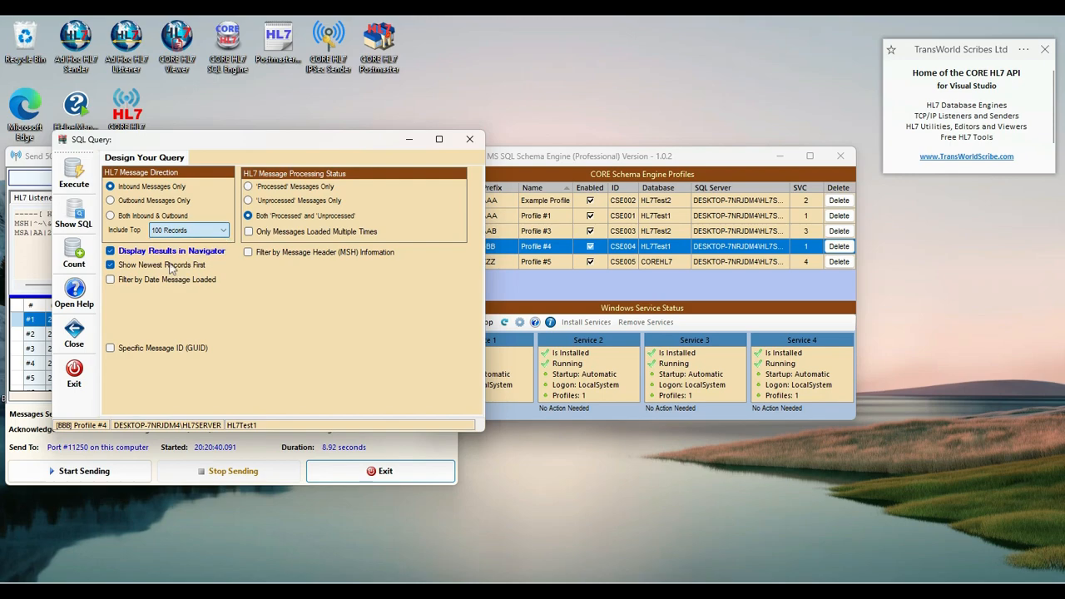
{"action": "left_click", "coordinate": [74, 174]}
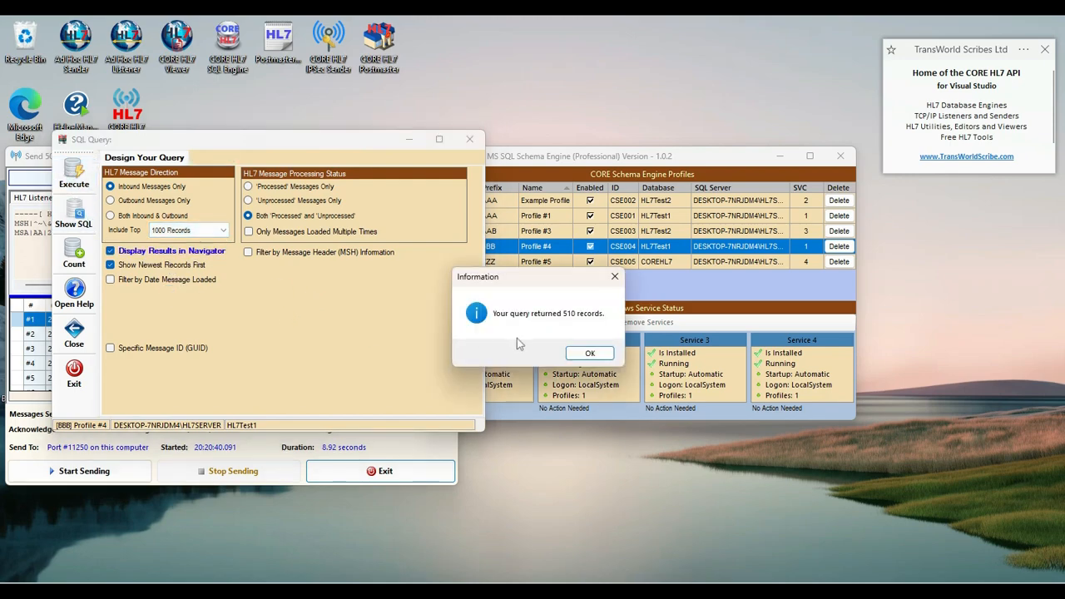
{"action": "left_click", "coordinate": [582, 353]}
{"action": "key", "text": "Down"}
{"action": "key", "text": "Down"}
{"action": "key", "text": "Down"}
{"action": "key", "text": "Down"}
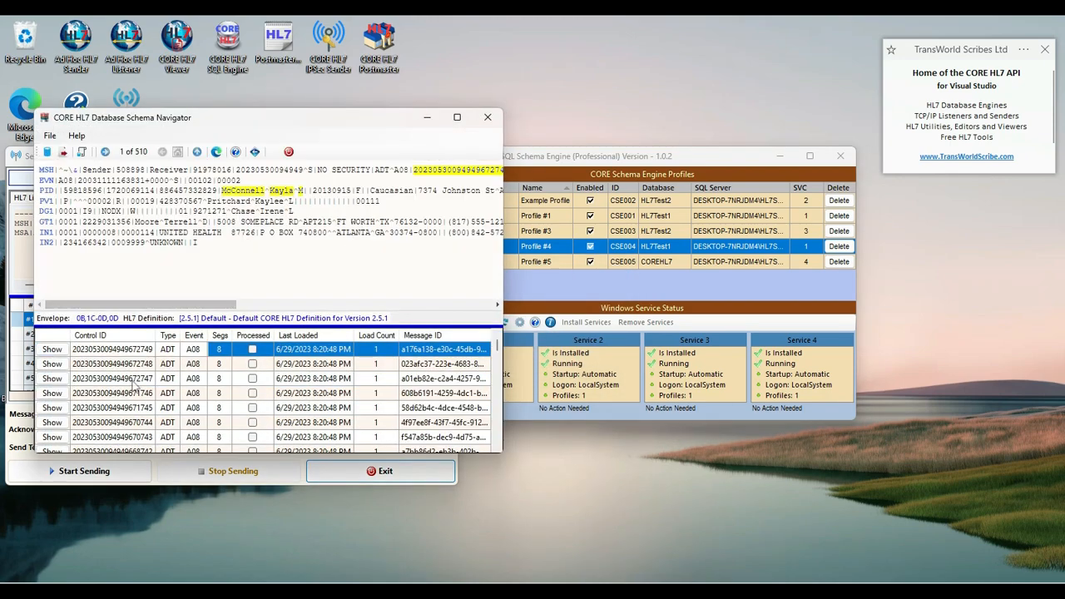
{"action": "left_click", "coordinate": [123, 423]}
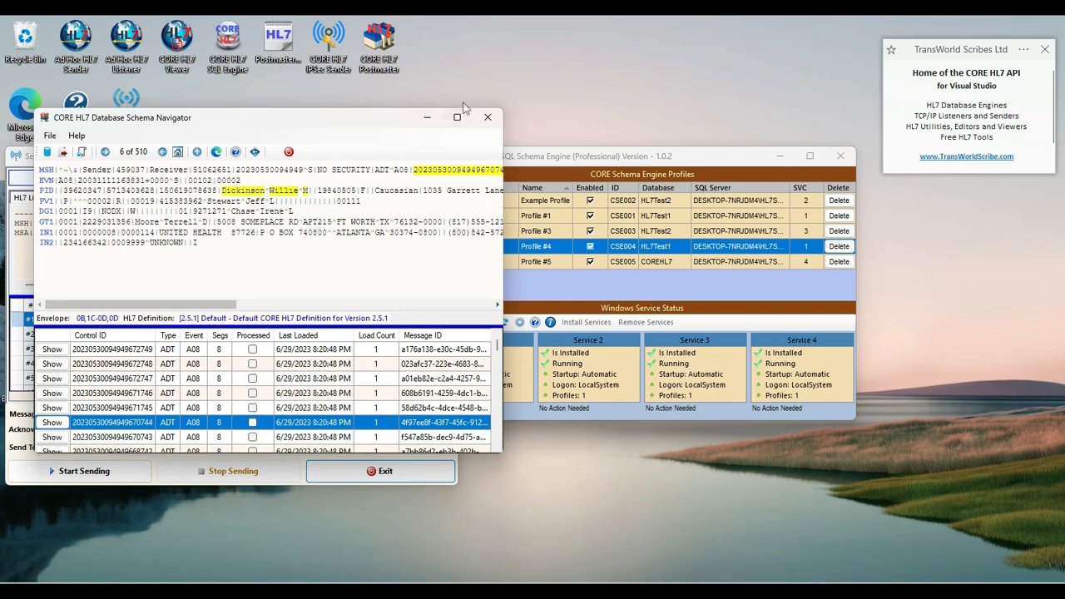
{"action": "left_click", "coordinate": [421, 119]}
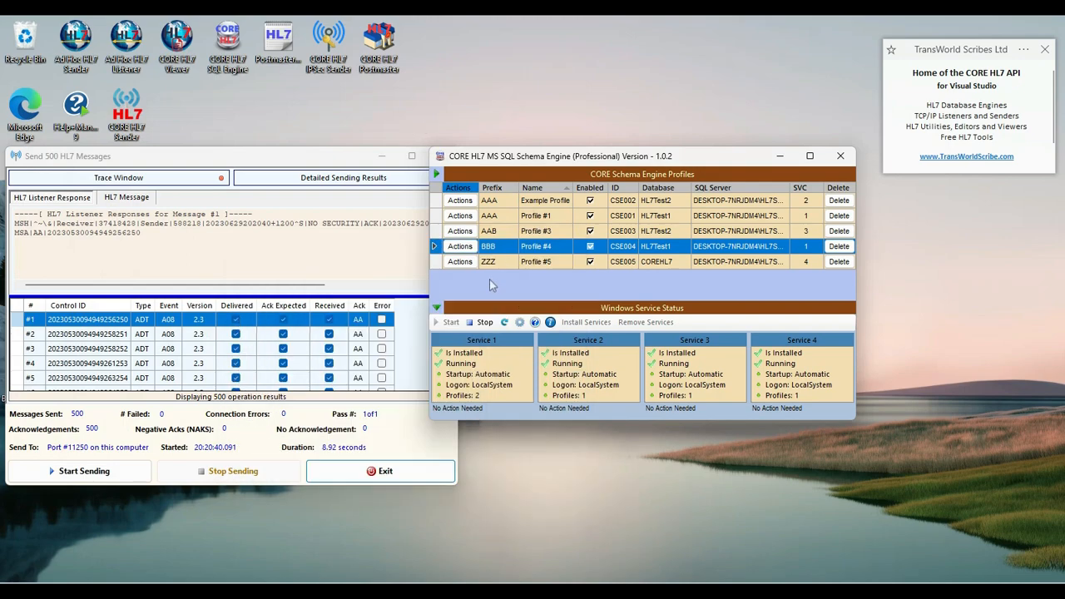